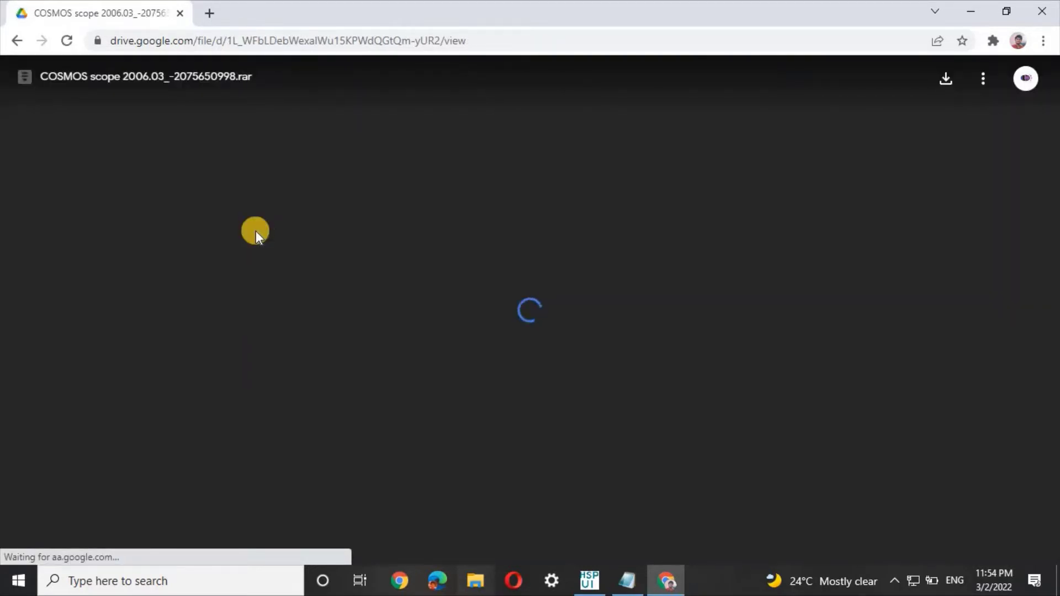
Preview the COSMOS scope 2006.03 rar archive in Google Drive and request its download
{"action": "left_click", "coordinate": [355, 261]}
{"action": "left_click_drag", "start_coordinate": [356, 262], "coordinate": [445, 208]}
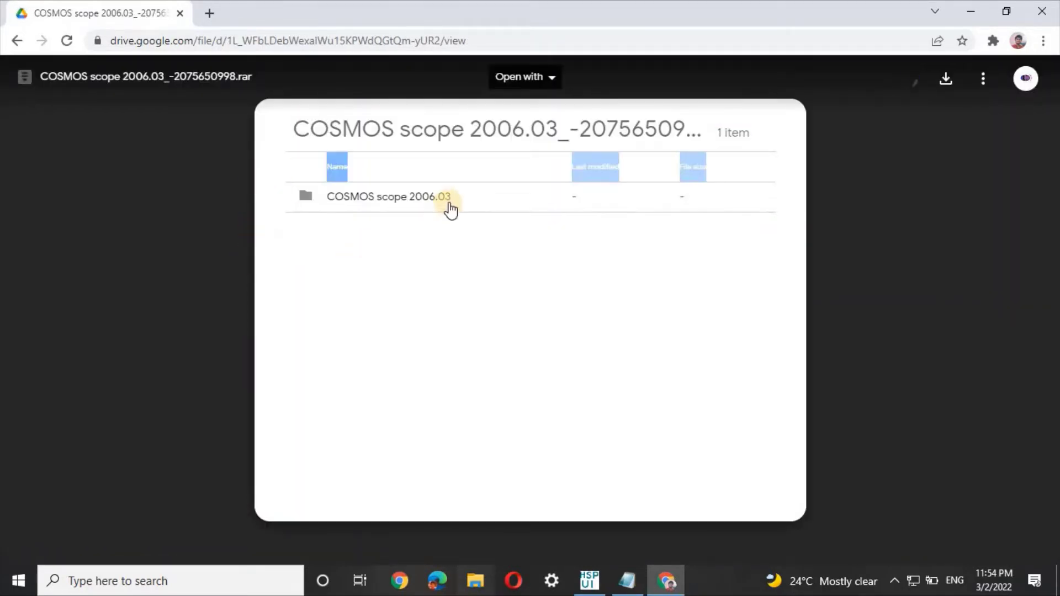
{"action": "left_click", "coordinate": [948, 79]}
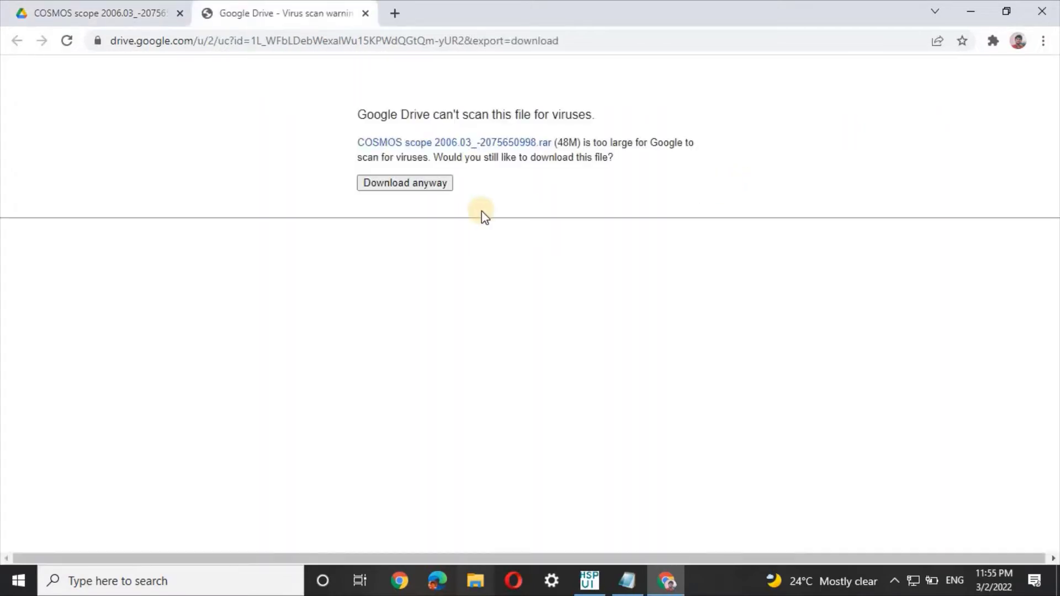
Download the 48 MB COSMOS scope archive despite the virus-scan warning, then close Chrome
{"action": "left_click", "coordinate": [441, 185]}
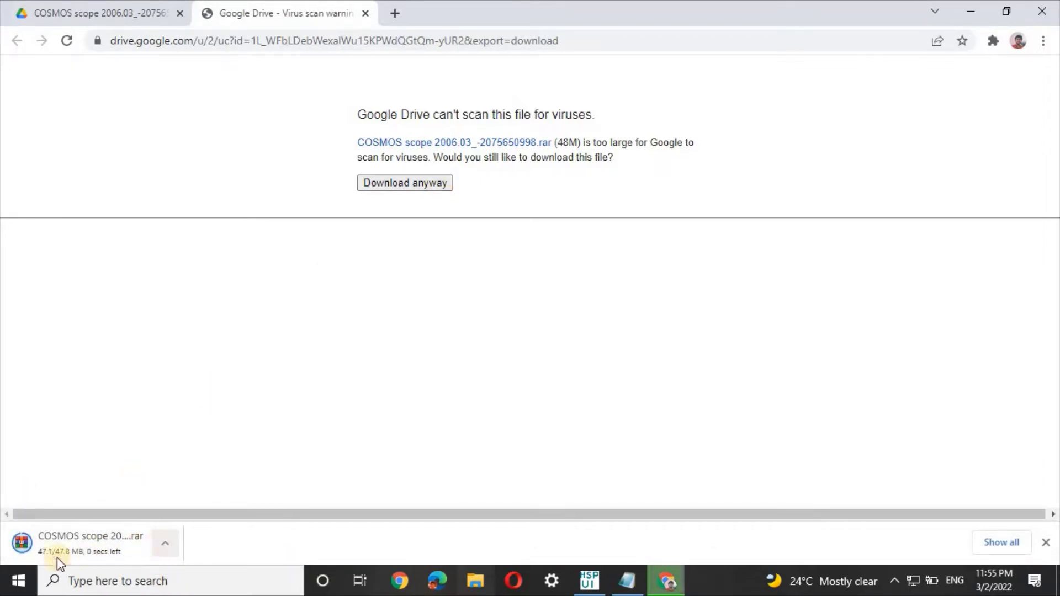
{"action": "left_click", "coordinate": [52, 544]}
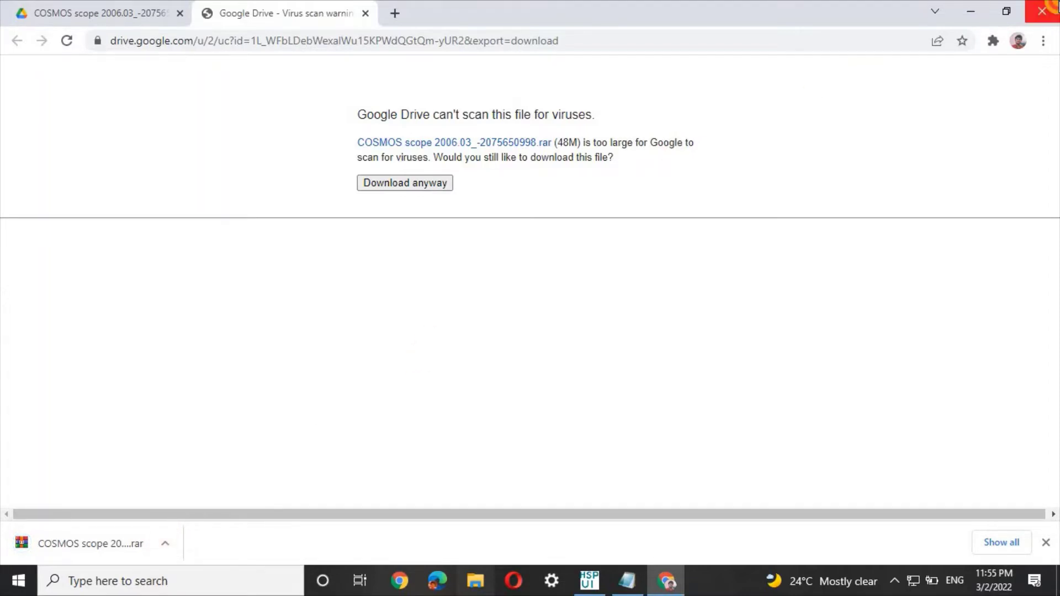
{"action": "left_click", "coordinate": [1049, 8]}
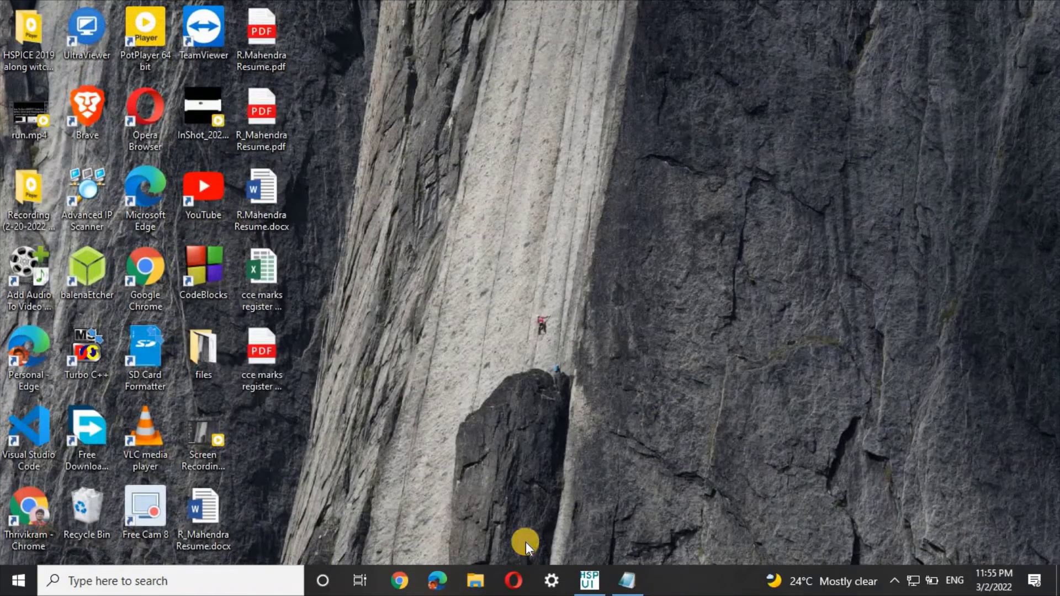
In a maximized File Explorer, copy the COSMOS scope .rar from Downloads, then go to This PC
{"action": "left_click", "coordinate": [475, 580]}
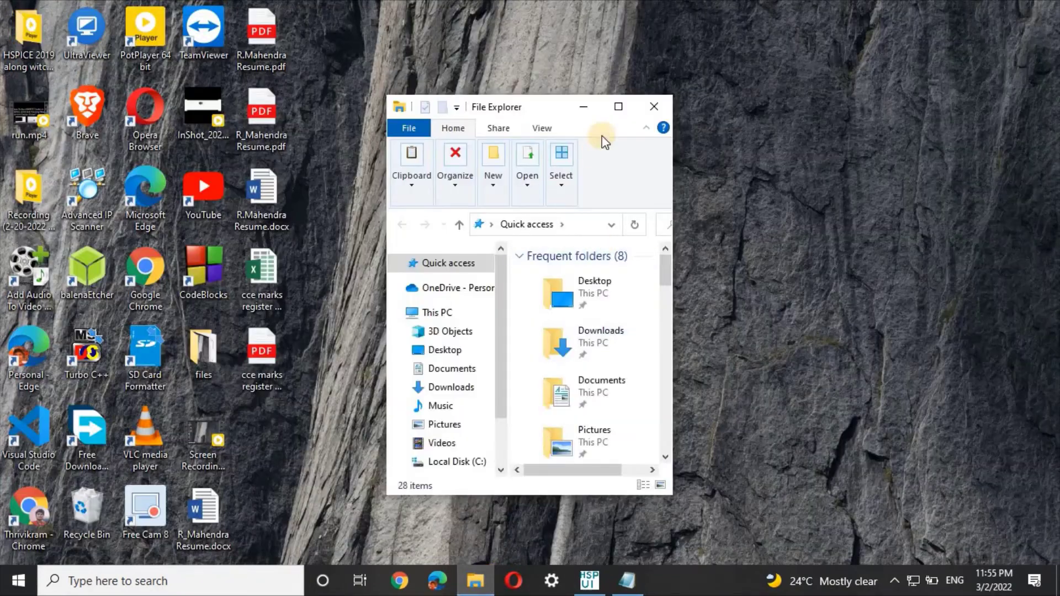
{"action": "left_click", "coordinate": [618, 105]}
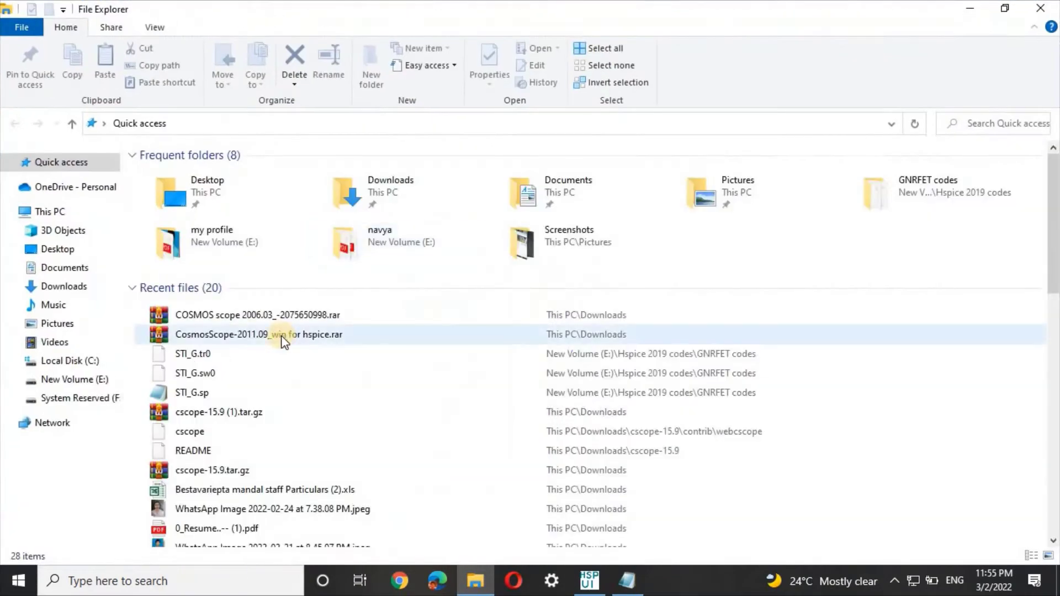
{"action": "left_click", "coordinate": [41, 287]}
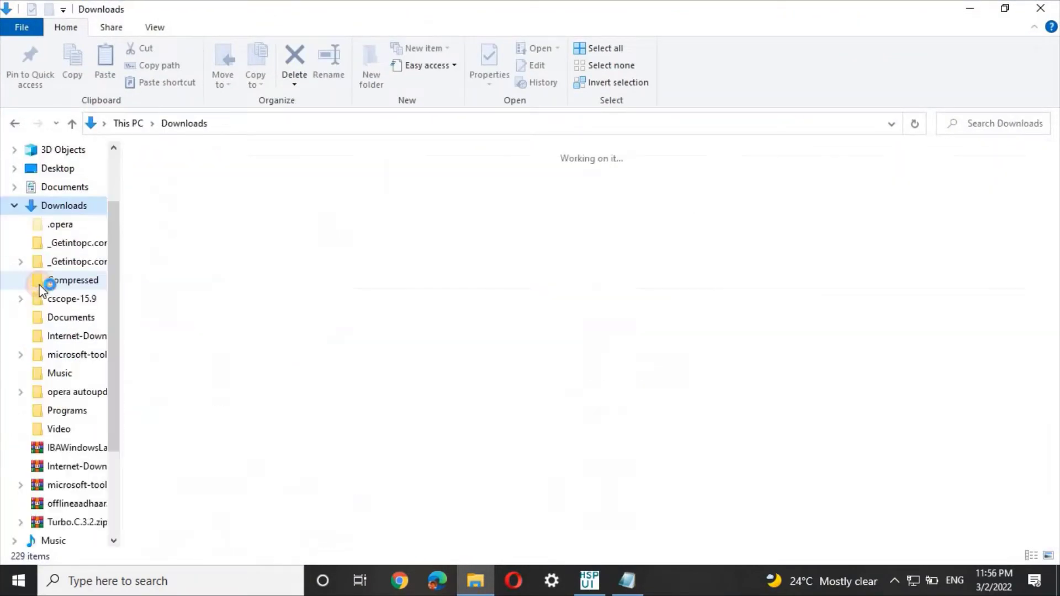
{"action": "right_click", "coordinate": [144, 204]}
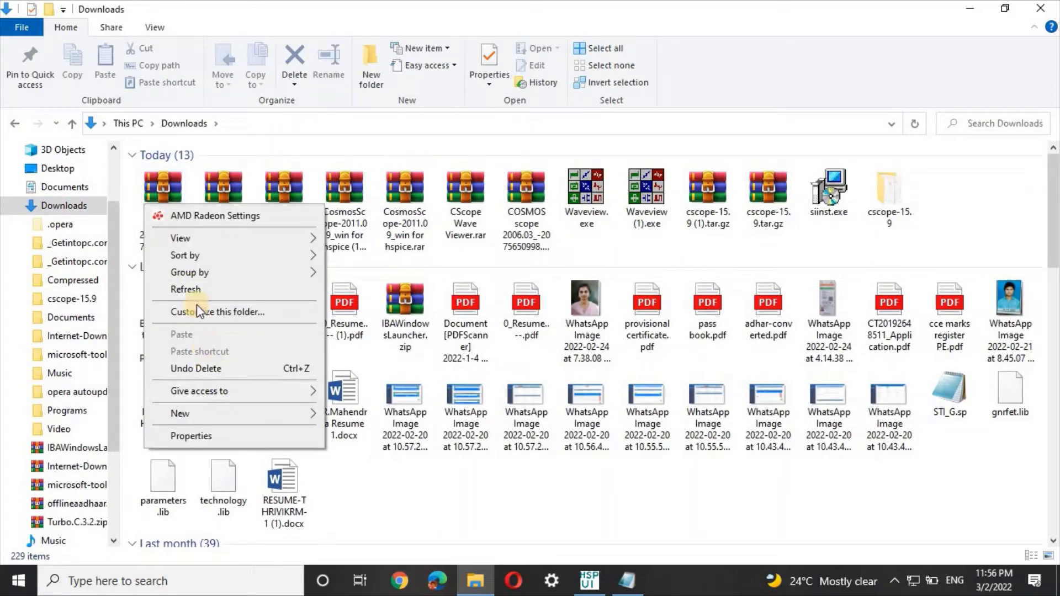
{"action": "right_click", "coordinate": [160, 185]}
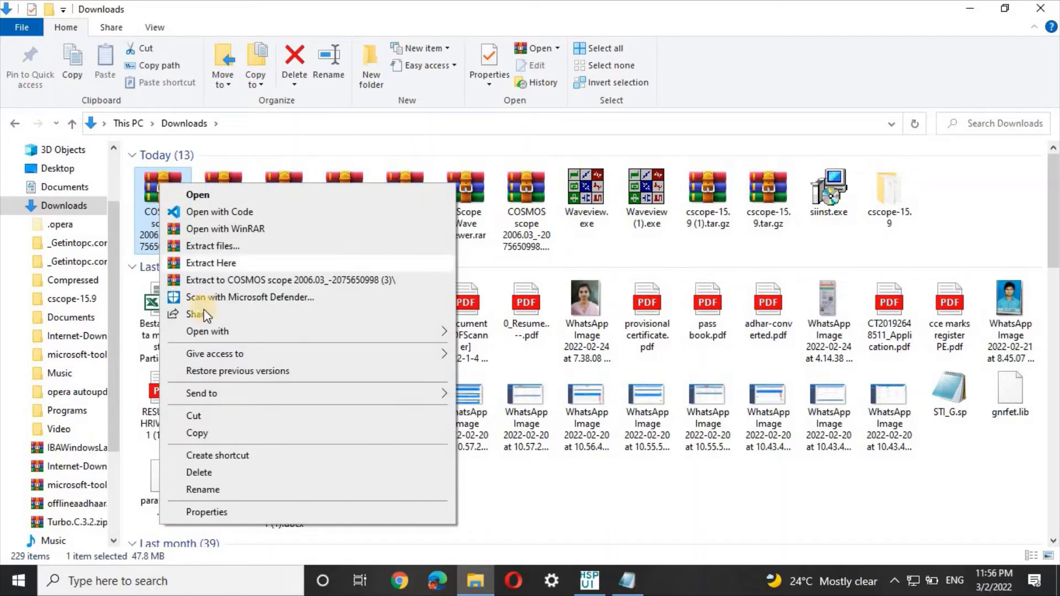
{"action": "left_click", "coordinate": [222, 428]}
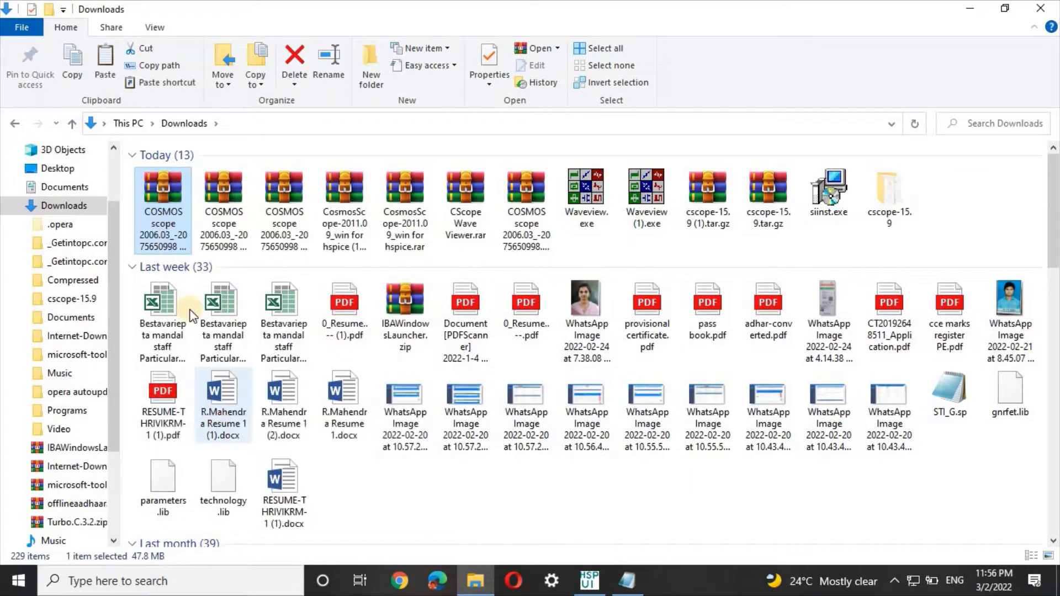
{"action": "left_click", "coordinate": [134, 116]}
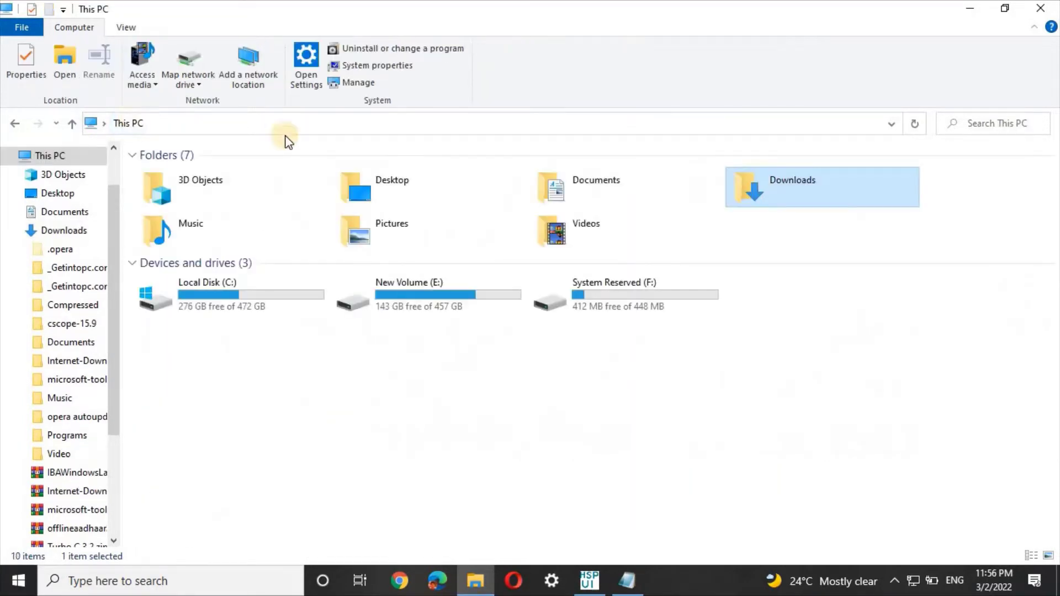
Create a new folder named cscope2006 on Local Disk (C:)
{"action": "double_click", "coordinate": [239, 297]}
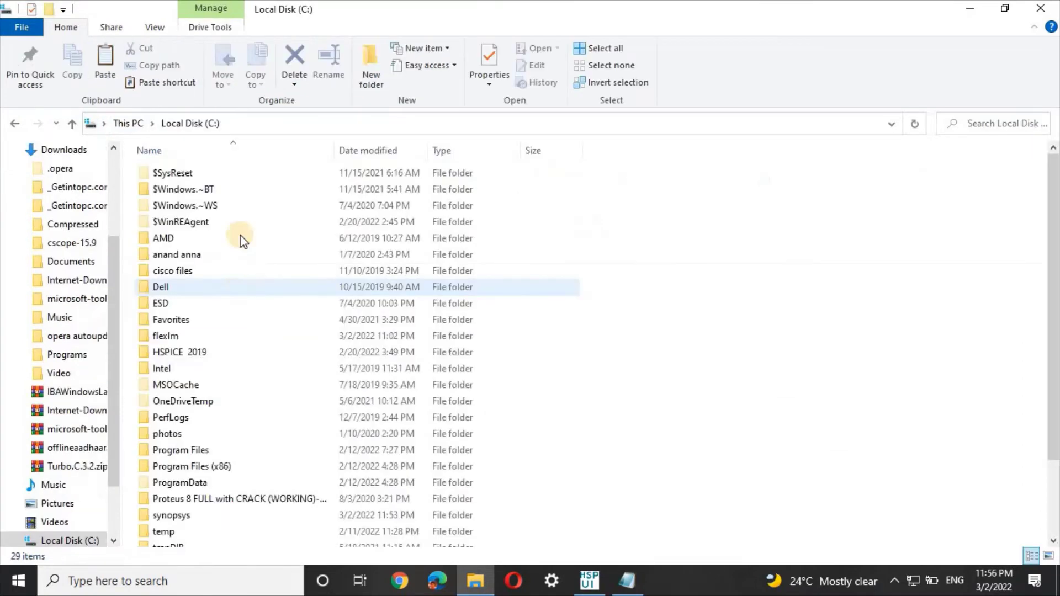
{"action": "left_click", "coordinate": [363, 72]}
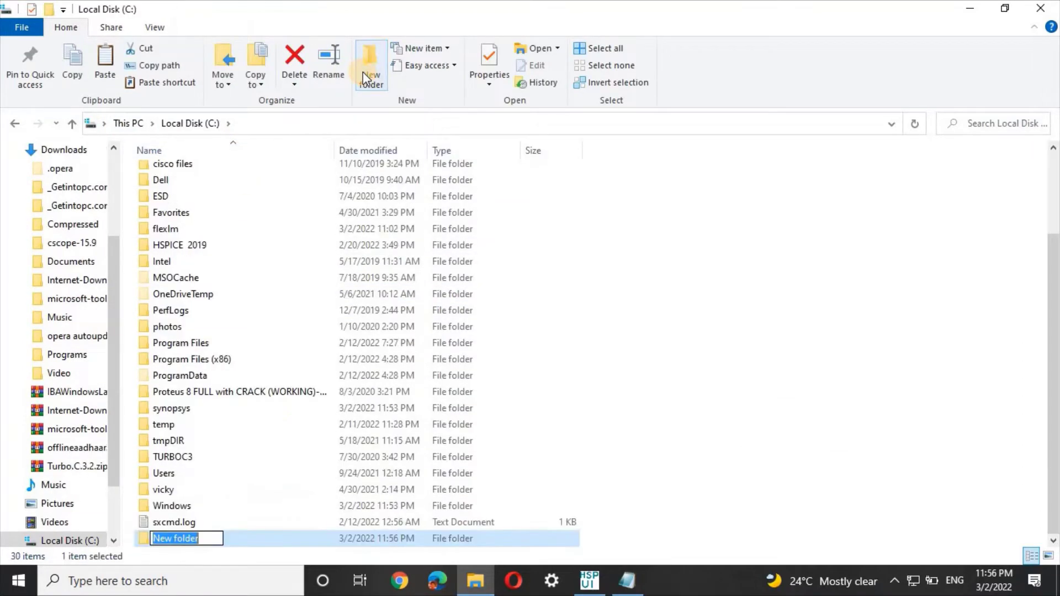
{"action": "type", "text": "cscope2006"}
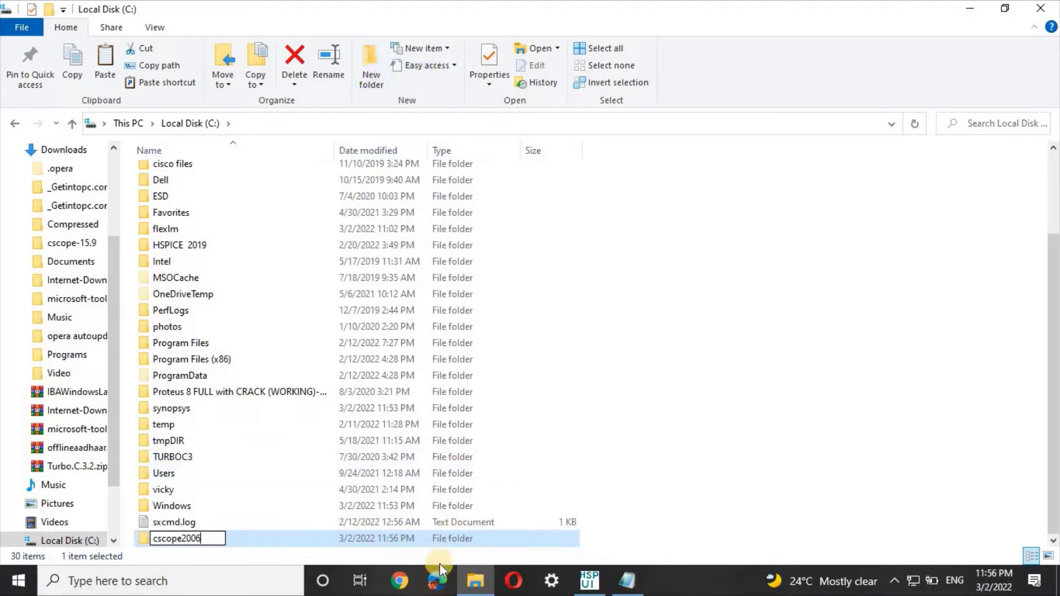
{"action": "key", "text": "Return"}
Paste the copied COSMOS scope archive into the cscope2006 folder
{"action": "double_click", "coordinate": [438, 541]}
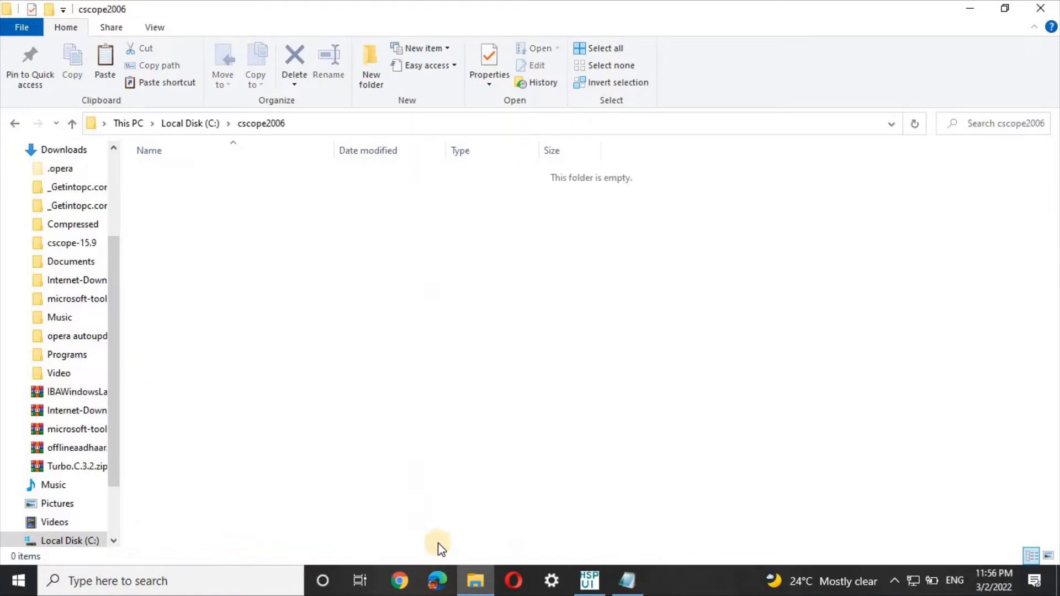
{"action": "right_click", "coordinate": [392, 350]}
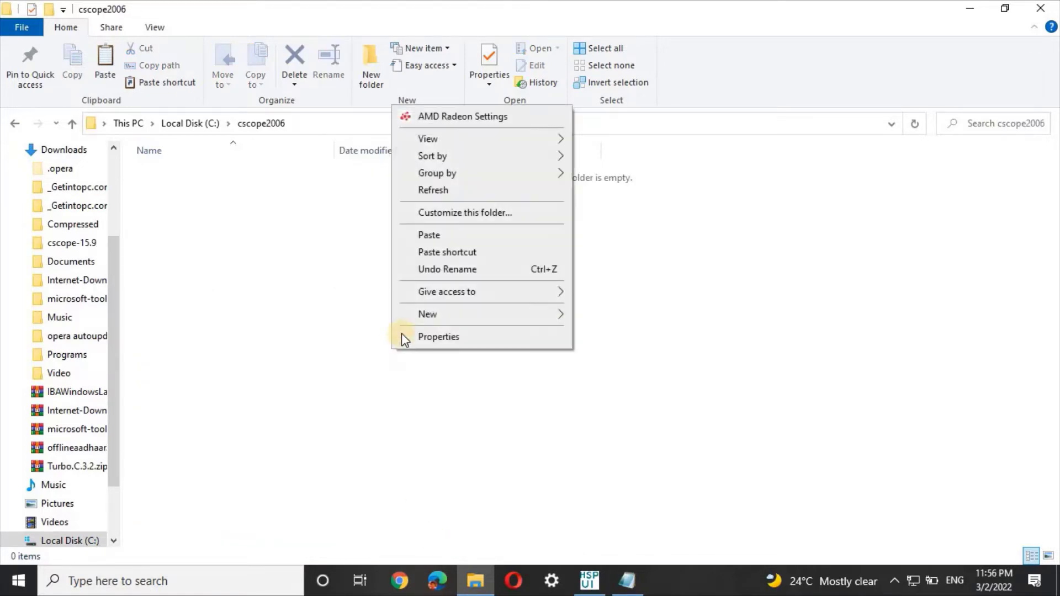
{"action": "left_click", "coordinate": [436, 235]}
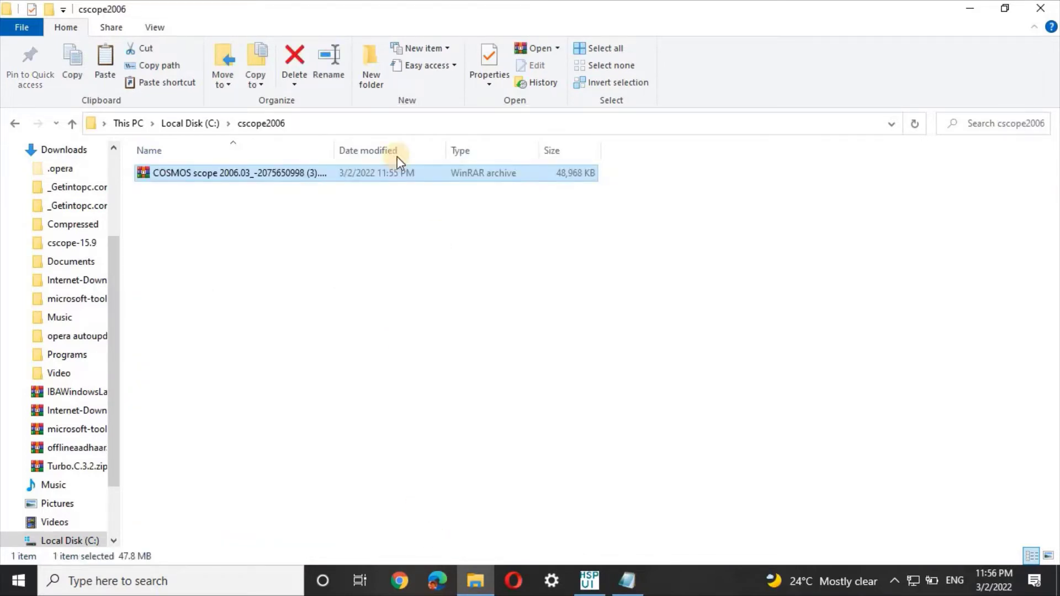
{"action": "right_click", "coordinate": [392, 166]}
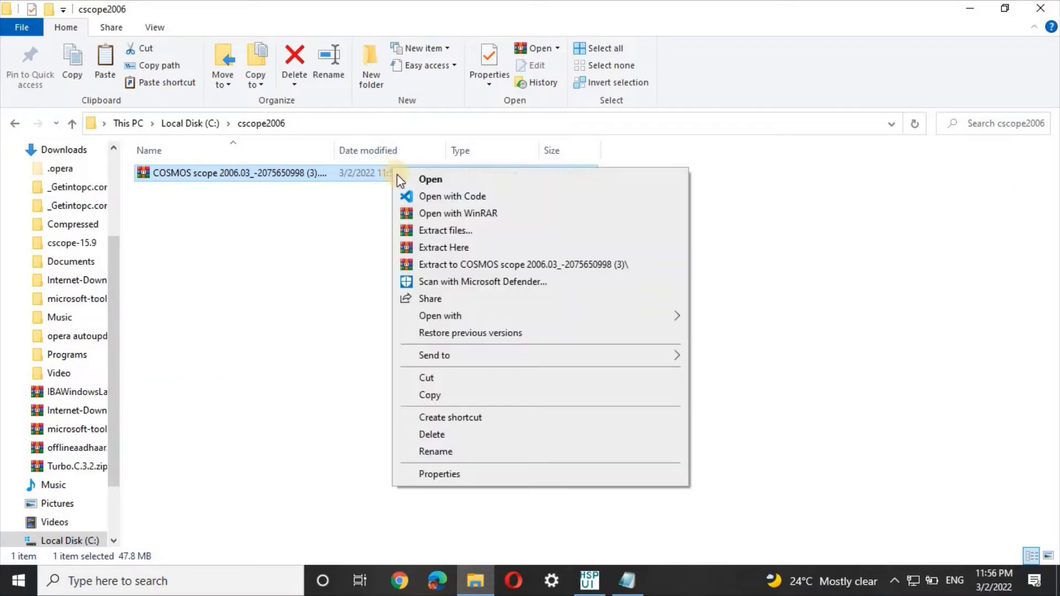
Extract the rar here and run CosmosScope_X-2006.03_win.exe from the extracted COSMOS scope 2006.03 folder
{"action": "left_click", "coordinate": [435, 247]}
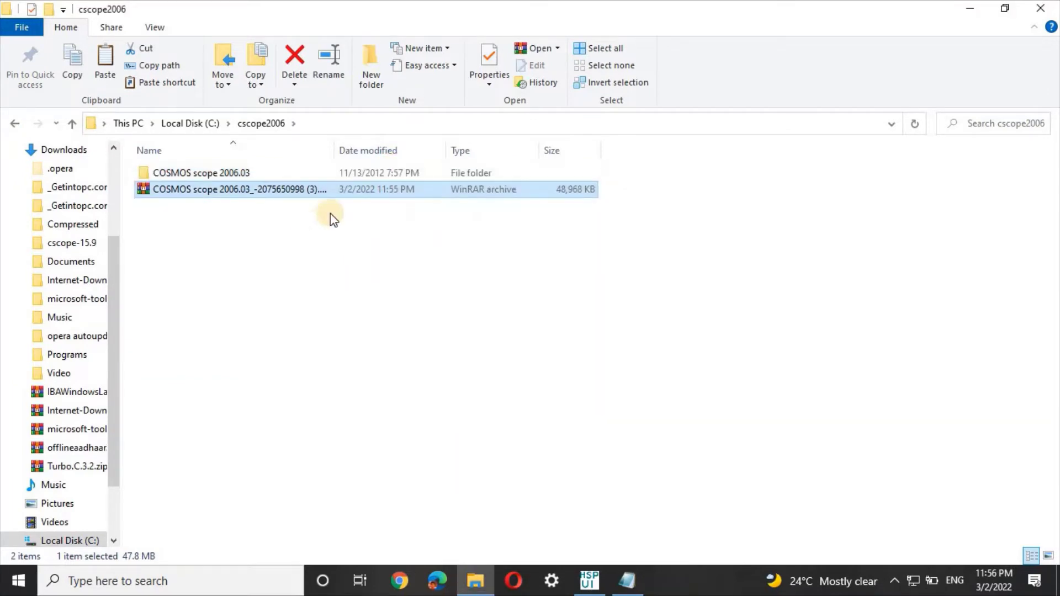
{"action": "double_click", "coordinate": [314, 177]}
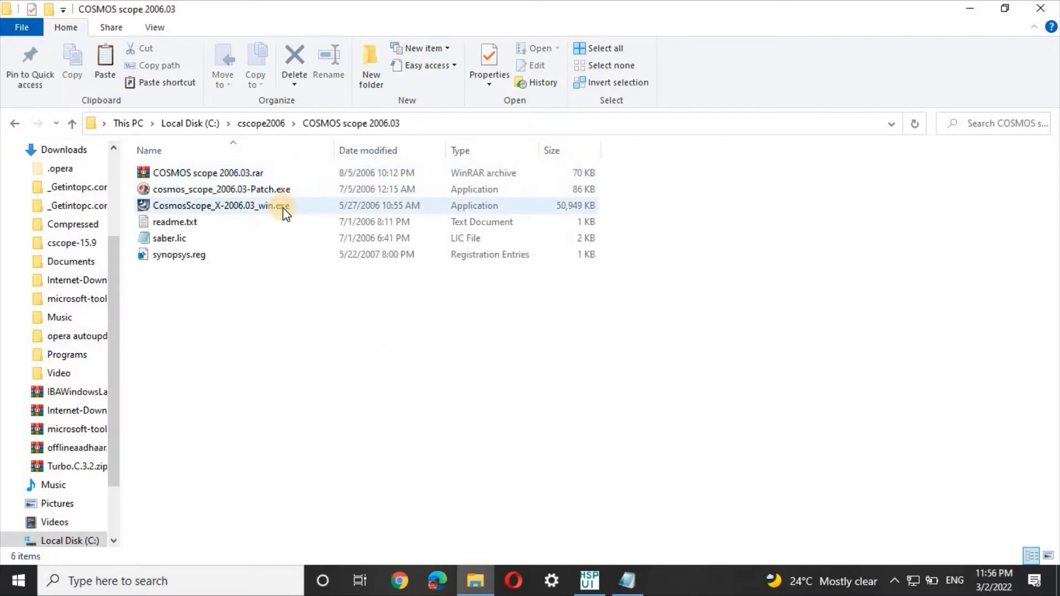
{"action": "left_click", "coordinate": [283, 207]}
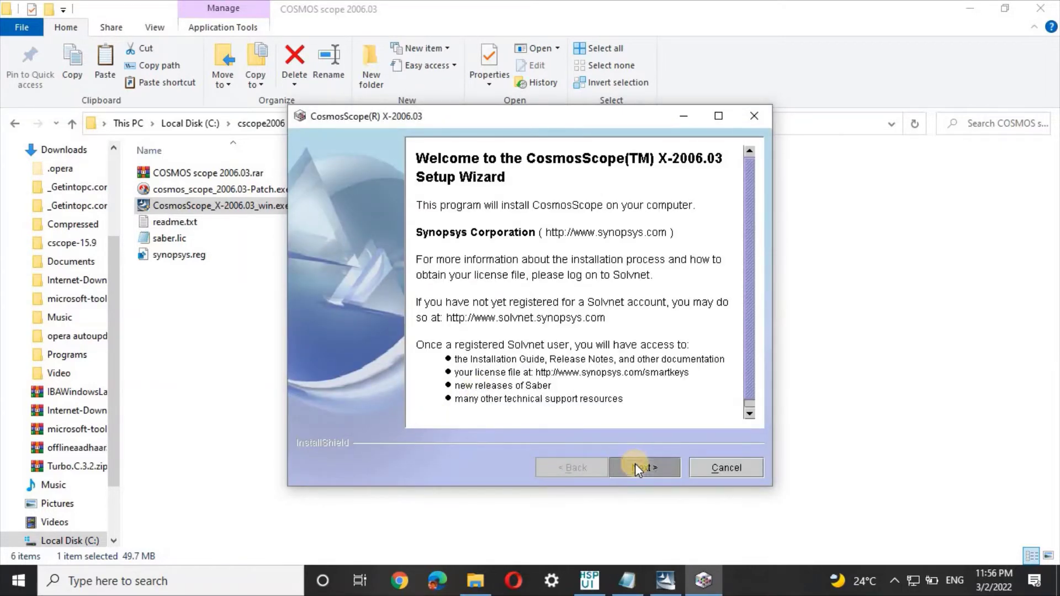
Install CosmosScope with default type to C:\Synopsys\X-2006.03, license server None, then finish
{"action": "left_click", "coordinate": [635, 465]}
{"action": "left_click", "coordinate": [643, 466]}
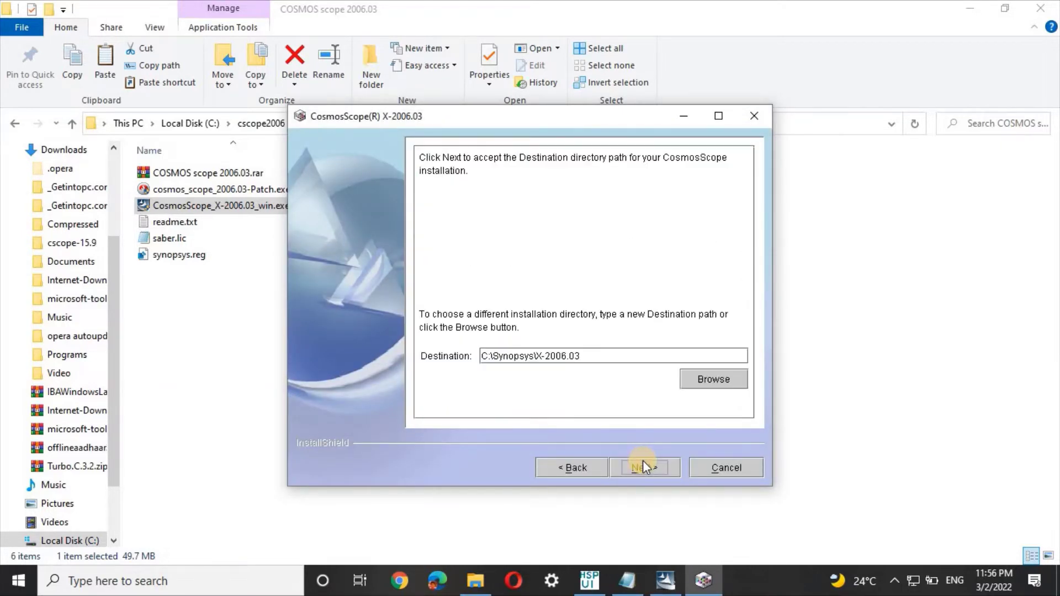
{"action": "left_click", "coordinate": [643, 466]}
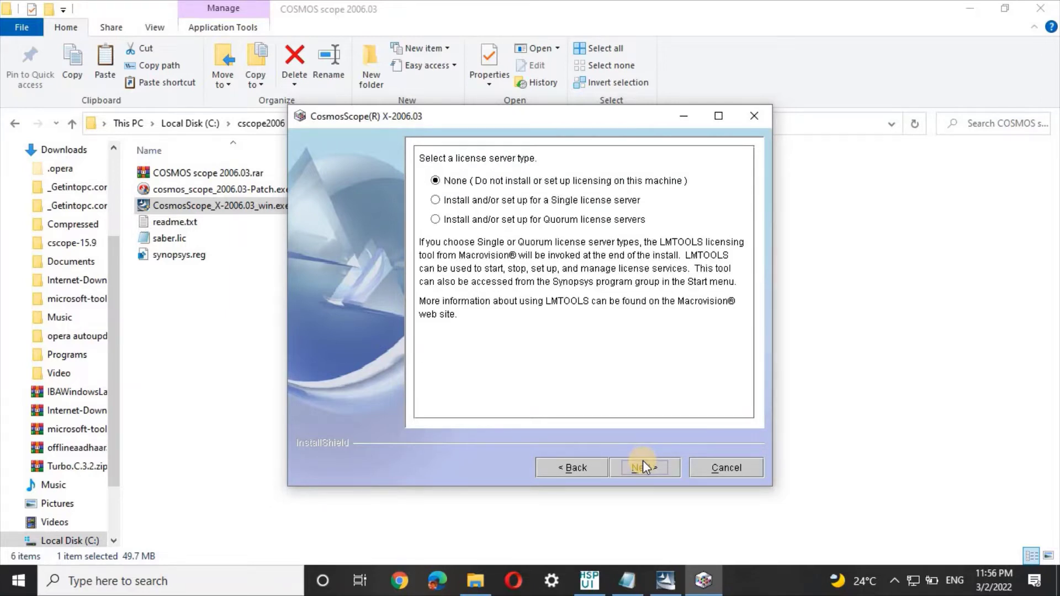
{"action": "left_click", "coordinate": [646, 467]}
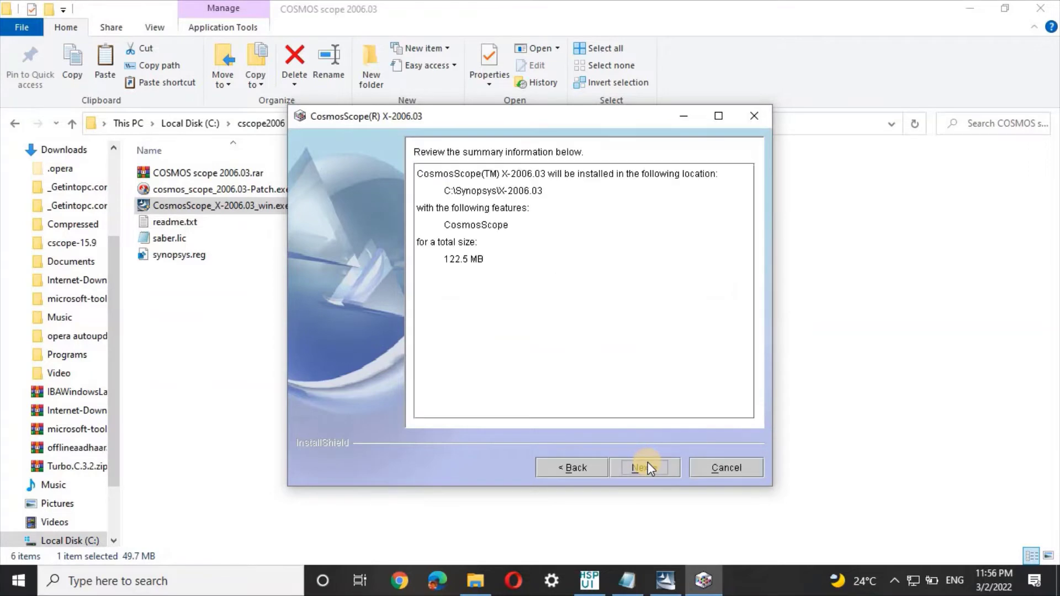
{"action": "left_click", "coordinate": [646, 468]}
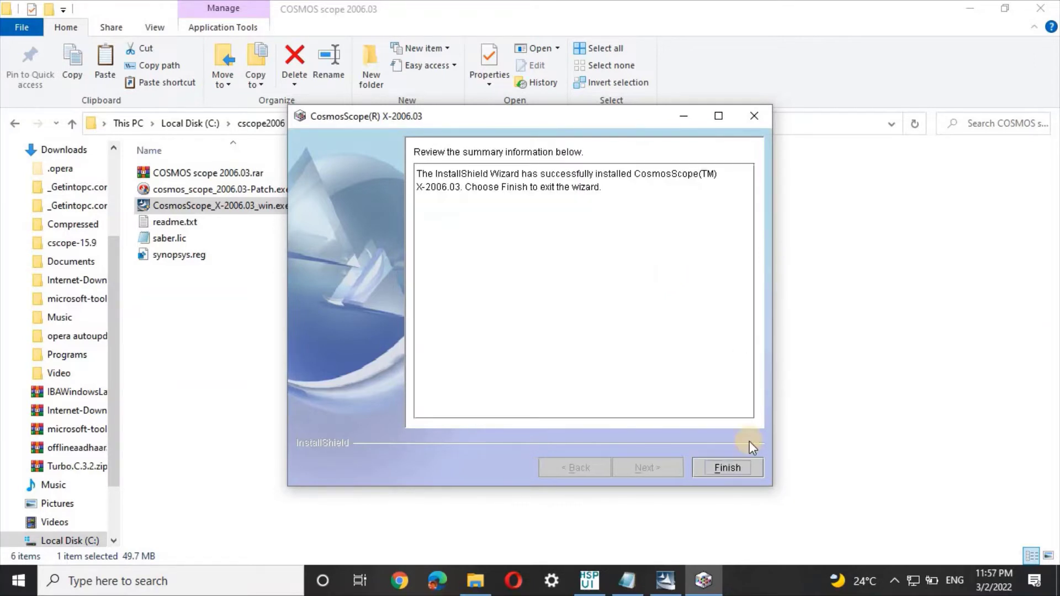
{"action": "left_click", "coordinate": [726, 468]}
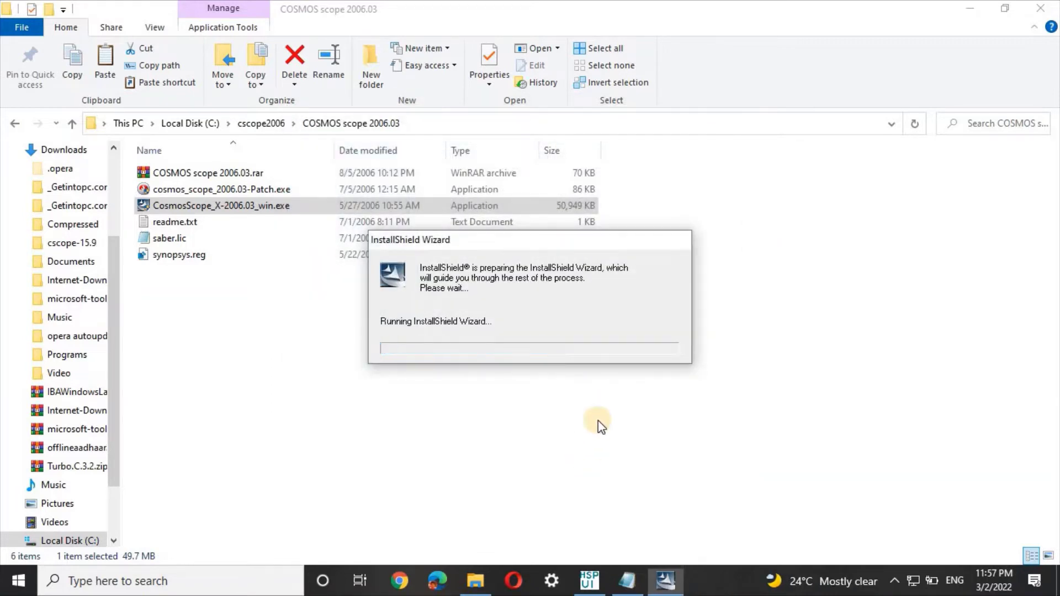
Browse to C:\synopsys\X-2006.03\ai_bin, select cscope.exe and reveal the folder's full path
{"action": "left_click", "coordinate": [191, 123]}
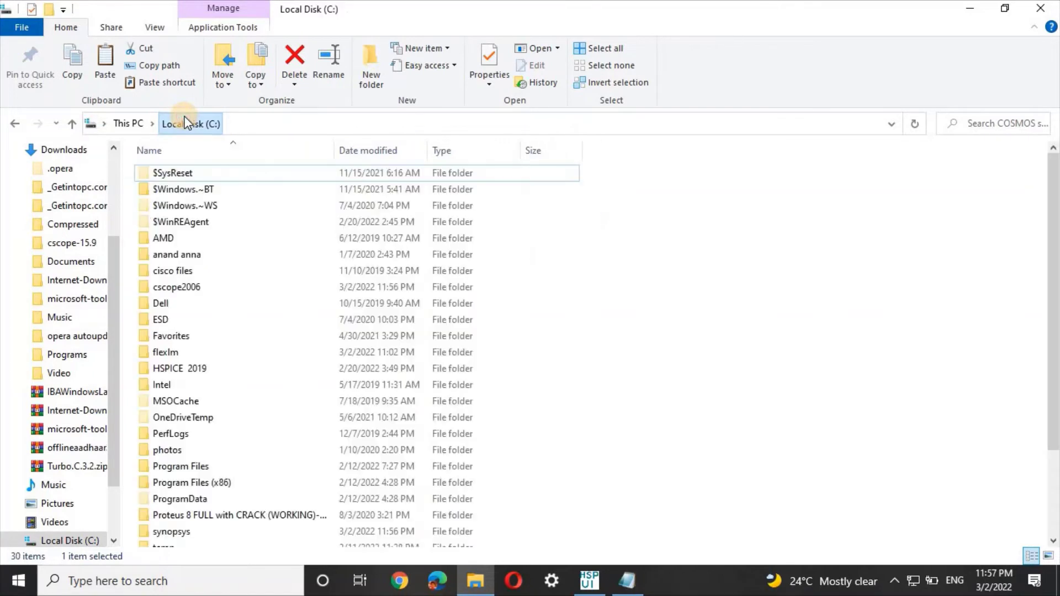
{"action": "scroll", "coordinate": [283, 413], "scroll_direction": "down", "scroll_amount": 3}
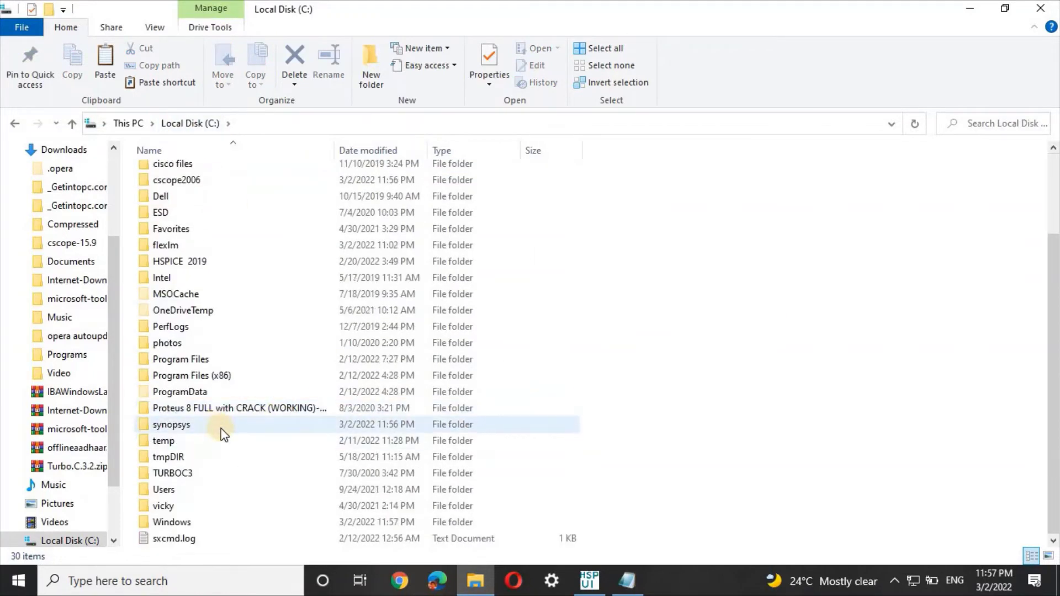
{"action": "double_click", "coordinate": [229, 426]}
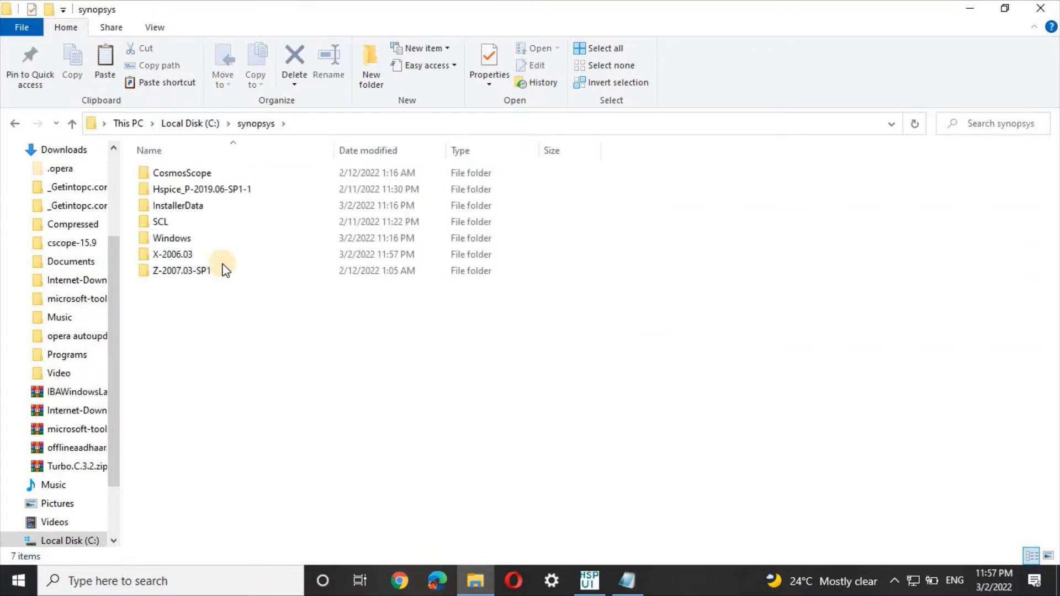
{"action": "double_click", "coordinate": [230, 253]}
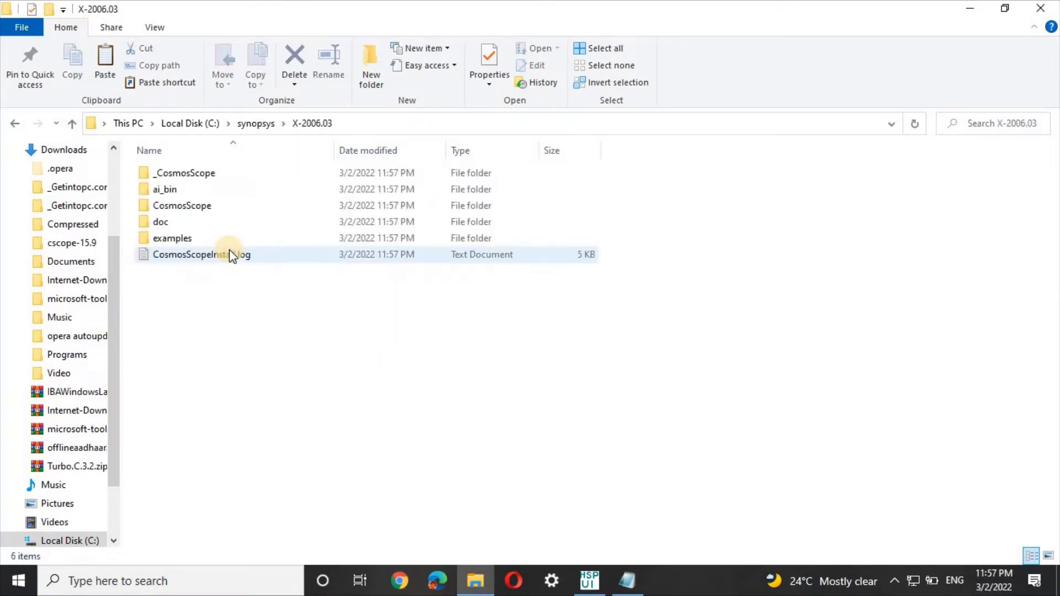
{"action": "left_click", "coordinate": [237, 194]}
{"action": "double_click", "coordinate": [238, 194]}
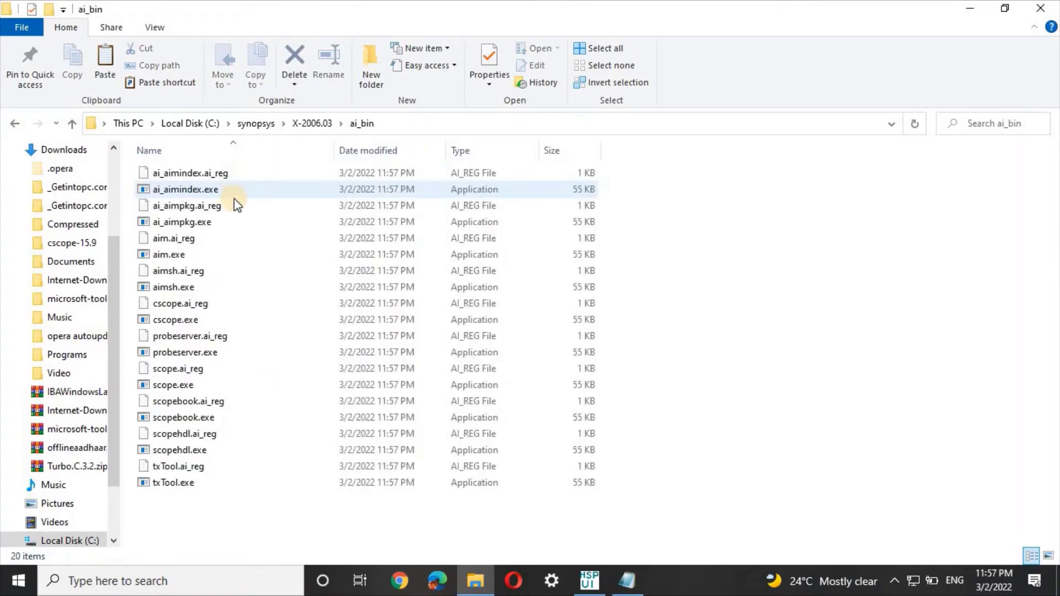
{"action": "left_click", "coordinate": [225, 323]}
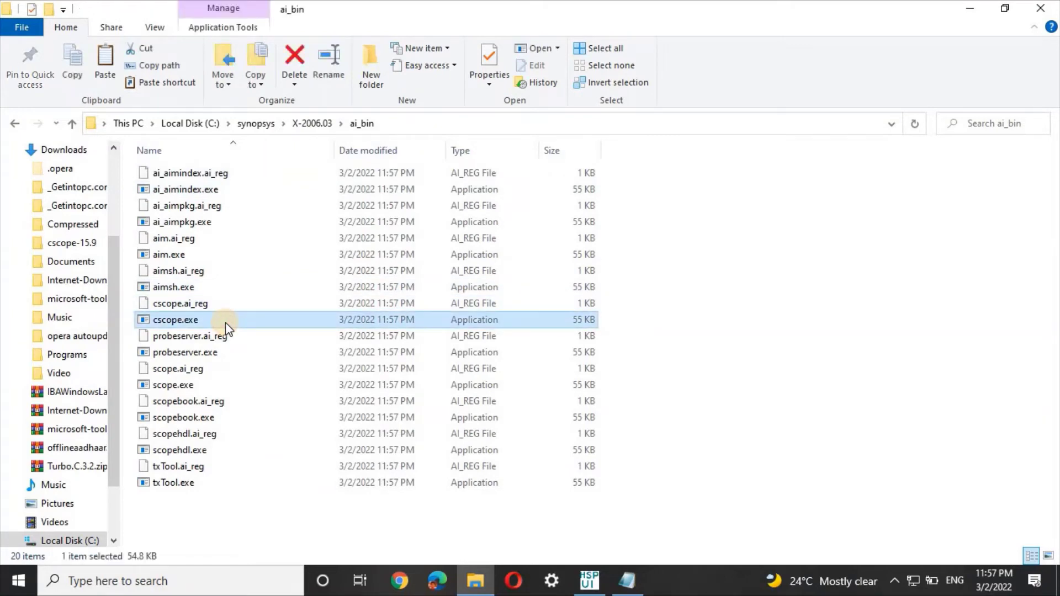
{"action": "left_click", "coordinate": [95, 127]}
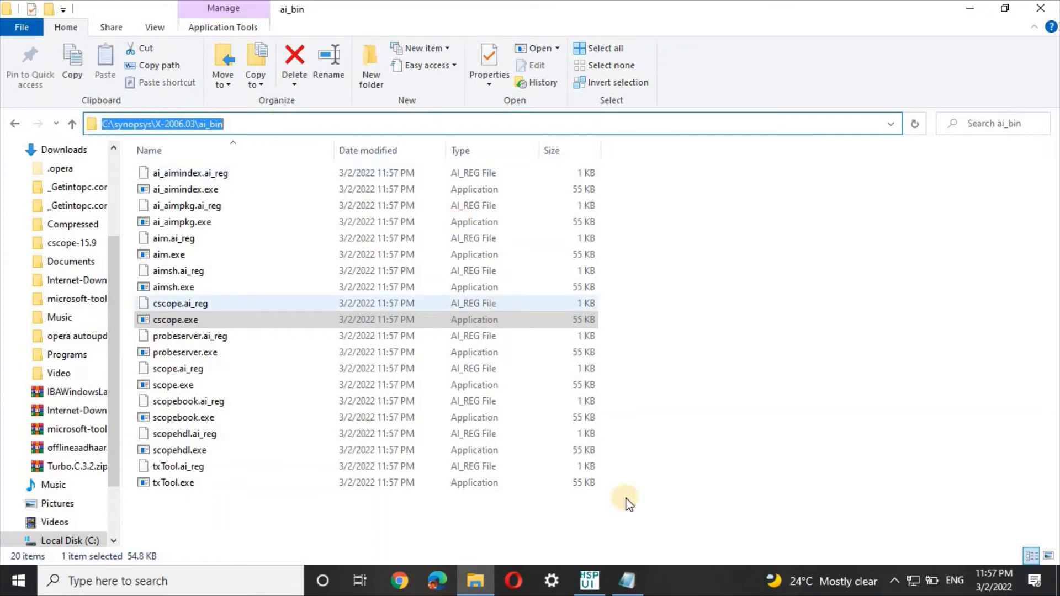
{"action": "left_click", "coordinate": [270, 575]}
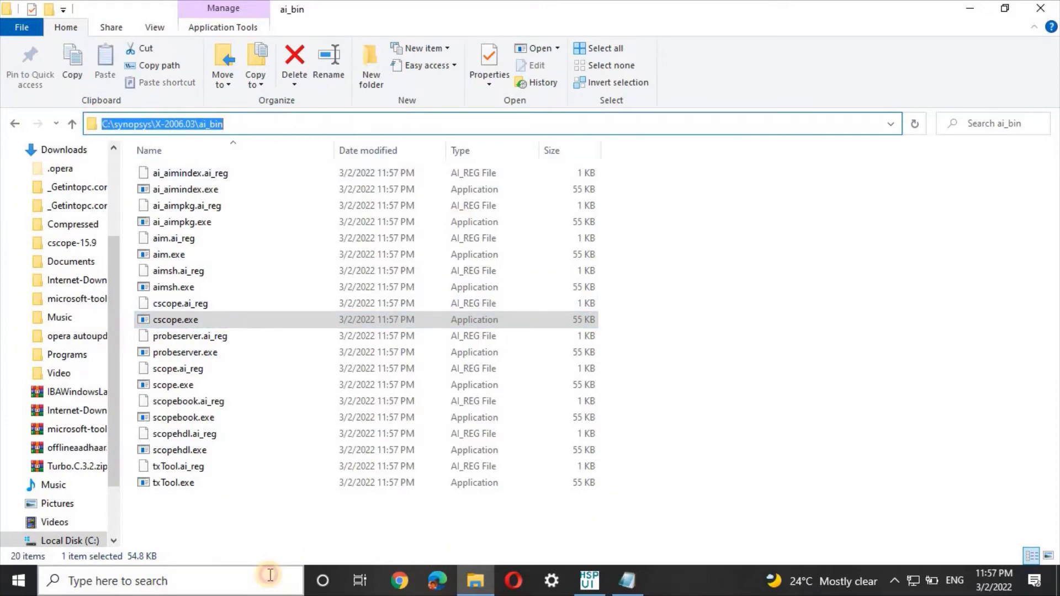
Launch hspui from Windows Search and open its Configuration > Options dialog
{"action": "type", "text": "hspui"}
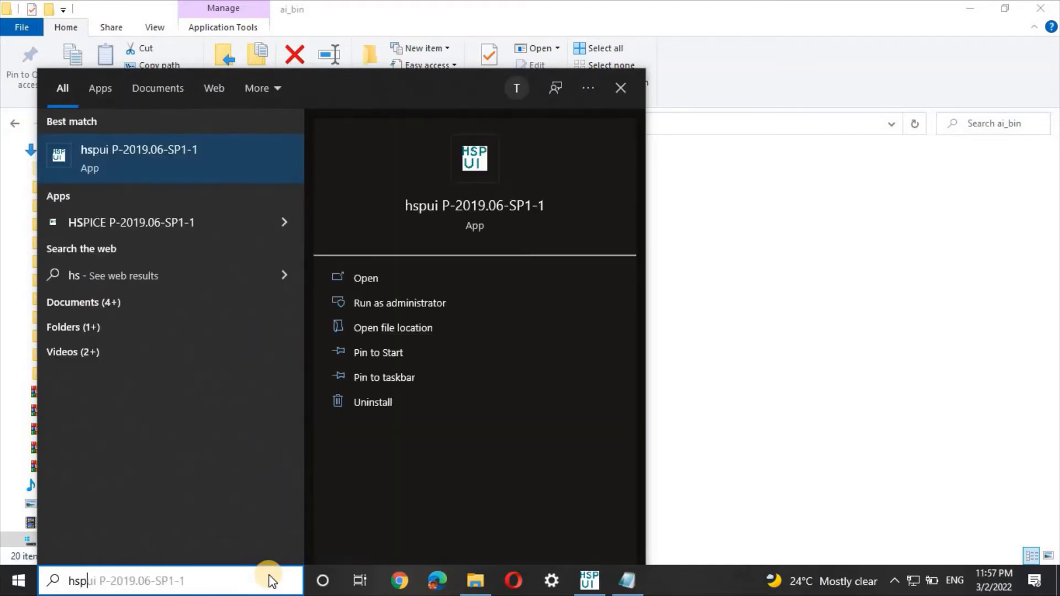
{"action": "left_click", "coordinate": [390, 280]}
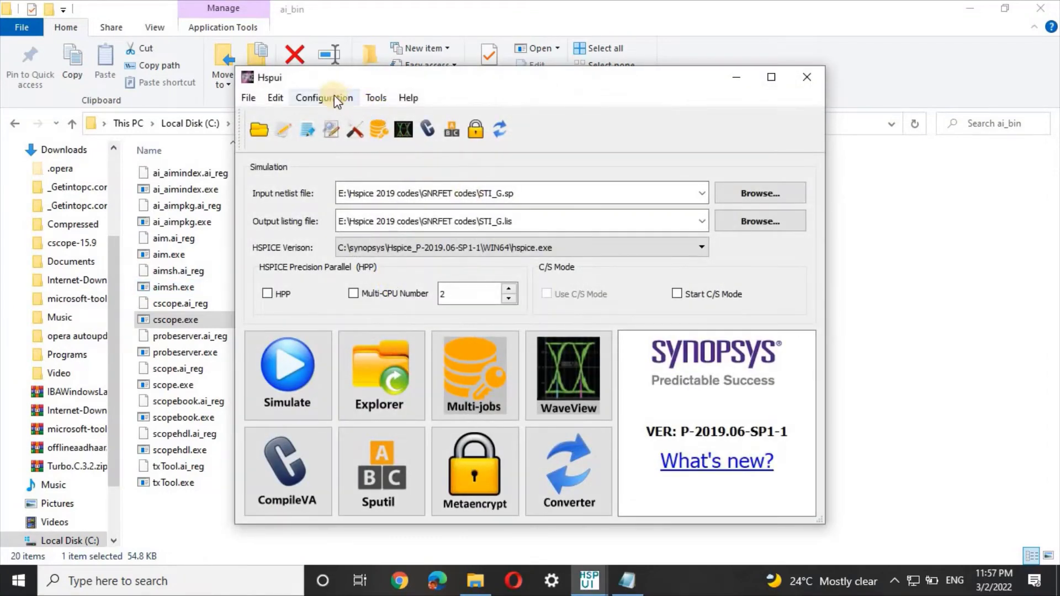
{"action": "left_click", "coordinate": [334, 96]}
{"action": "left_click", "coordinate": [340, 113]}
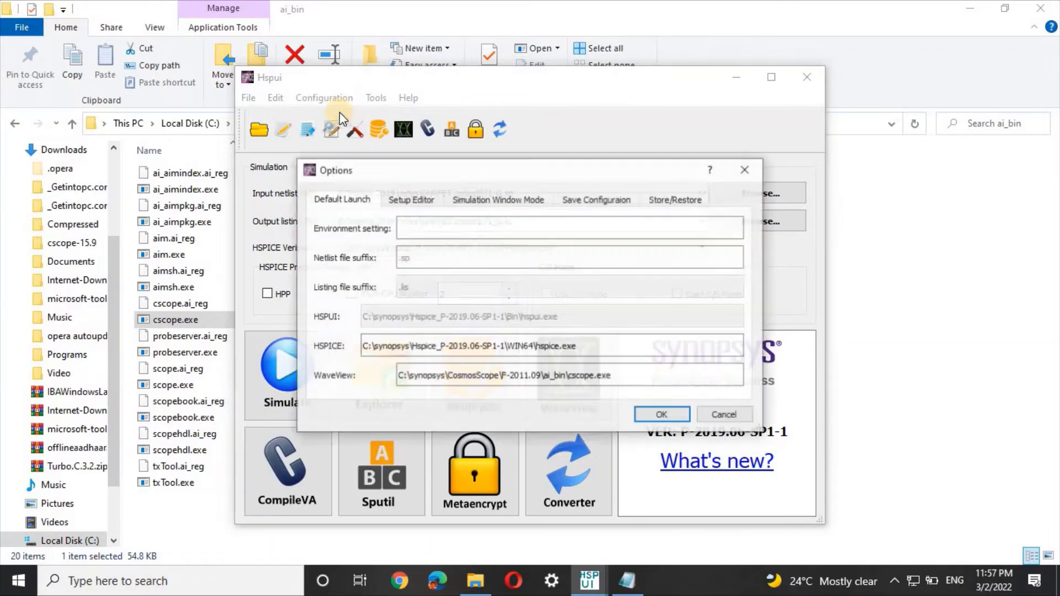
Replace the WaveView path with C:\synopsys\X-2006.03\ai_bin\cscope.exe and confirm with OK
{"action": "double_click", "coordinate": [599, 376]}
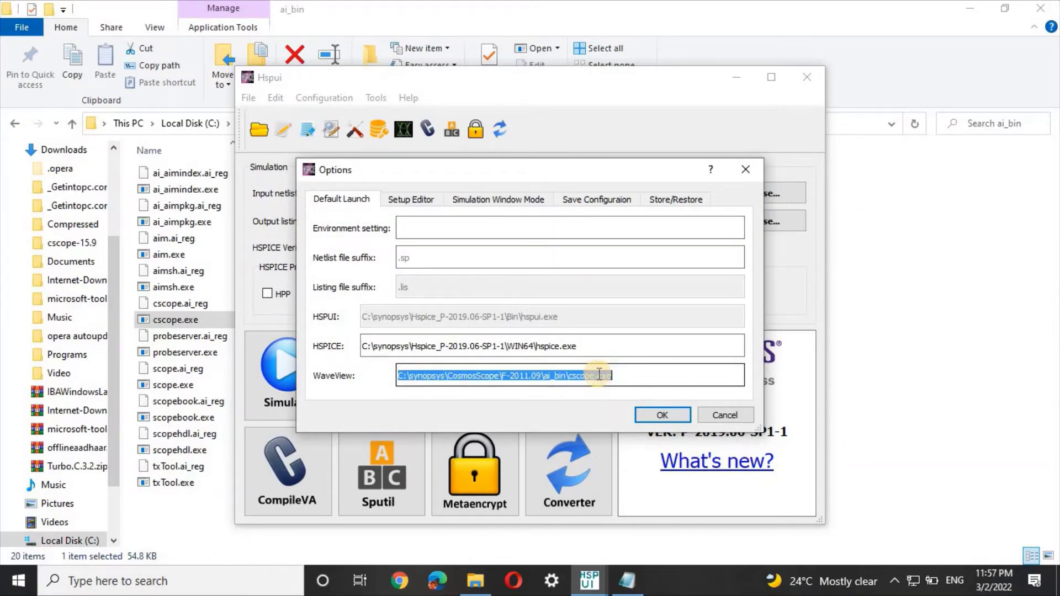
{"action": "type", "text": "C:\\synopsys\\X-2006.03\\ai_bin"}
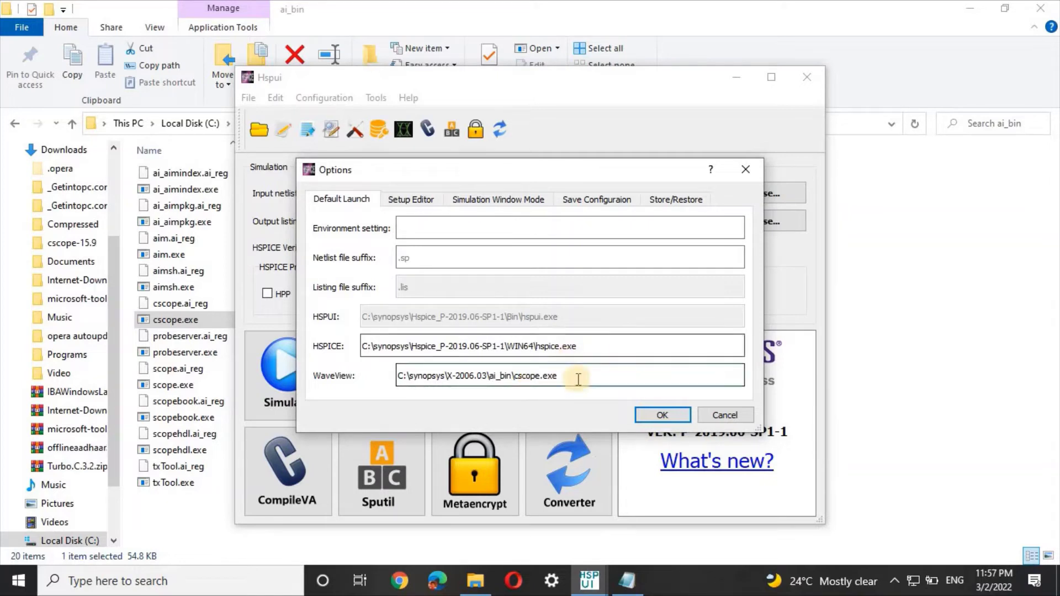
{"action": "left_click", "coordinate": [658, 414]}
{"action": "left_click", "coordinate": [249, 98]}
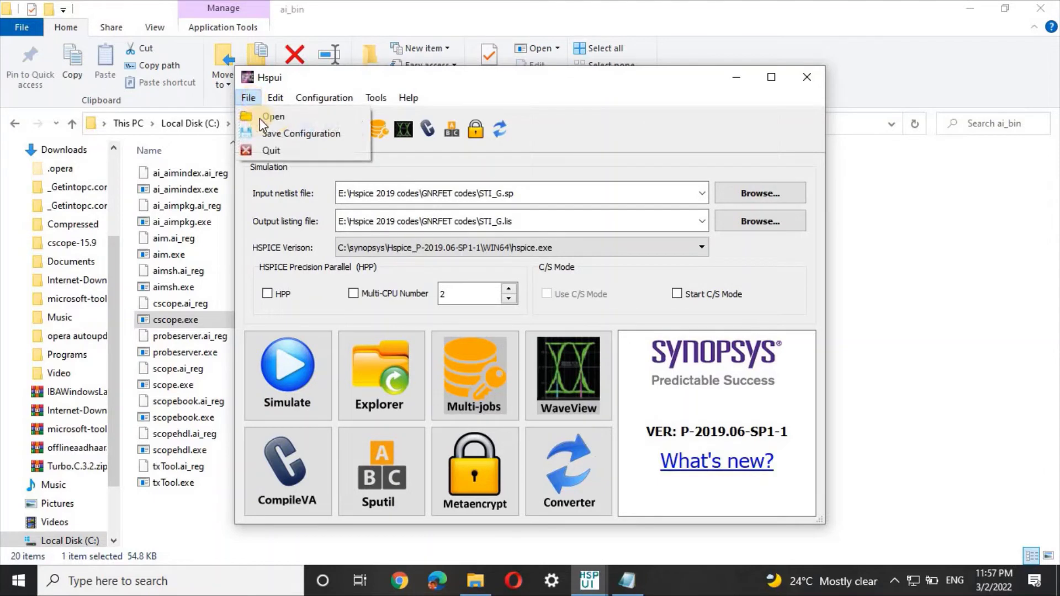
Save the configuration, open CosmosScope via WaveView, close the duplicate HSPUI window, and simulate STI_G.sp
{"action": "left_click", "coordinate": [265, 132]}
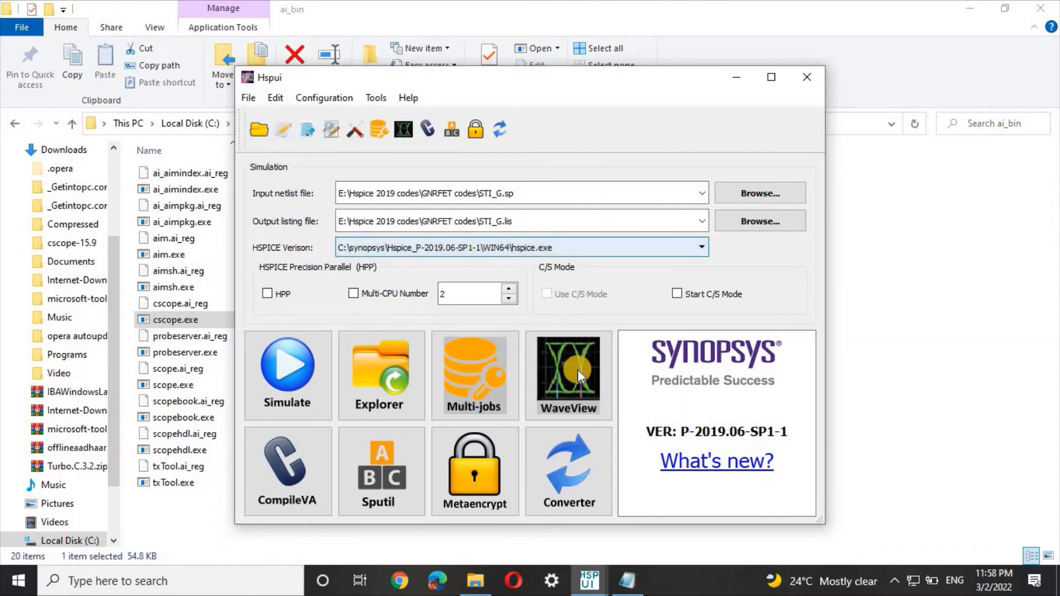
{"action": "left_click", "coordinate": [578, 385]}
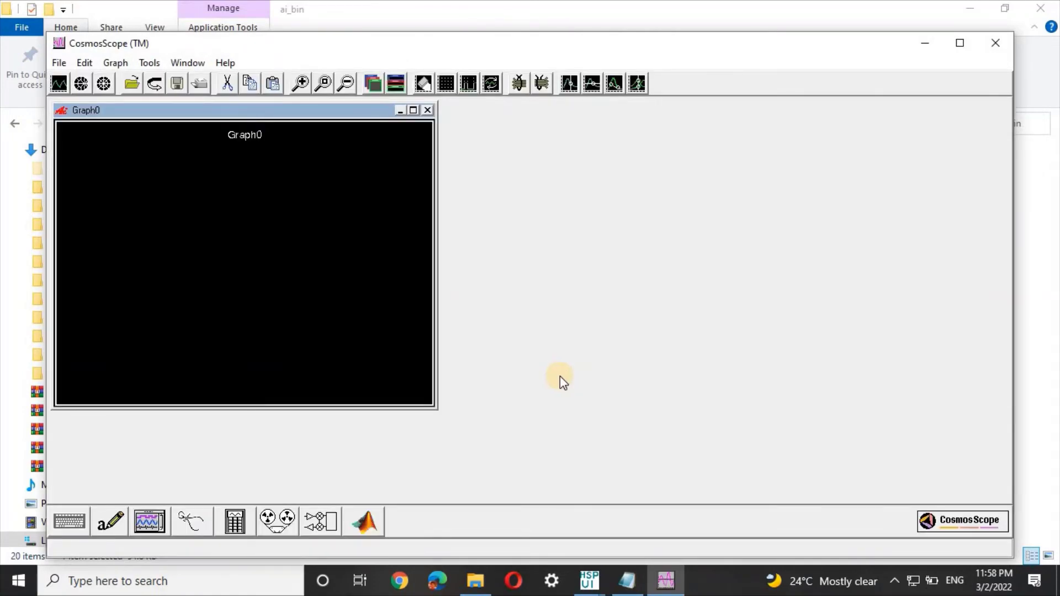
{"action": "left_click", "coordinate": [590, 581]}
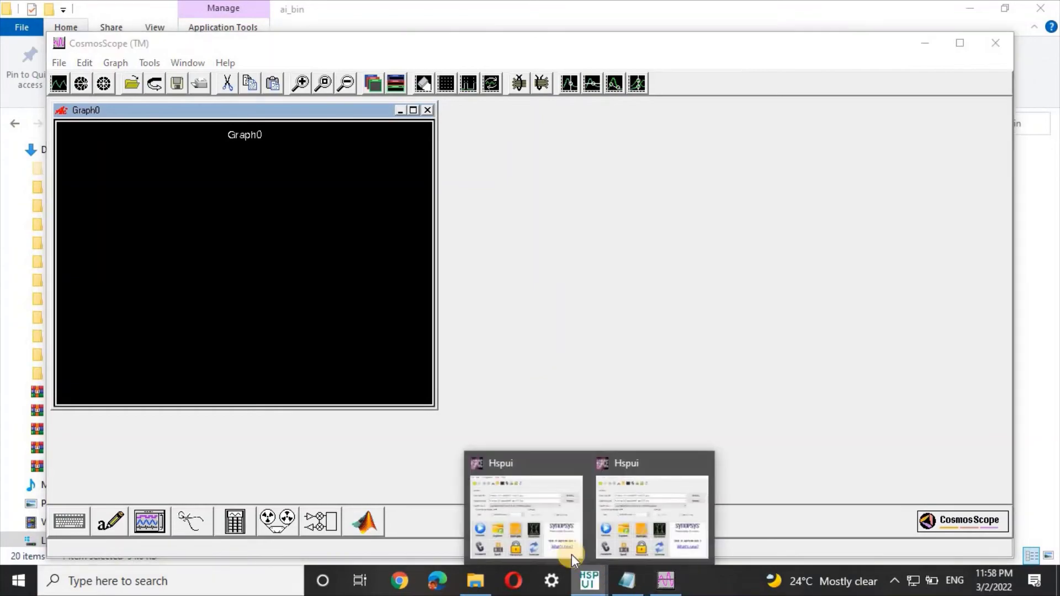
{"action": "left_click", "coordinate": [577, 464]}
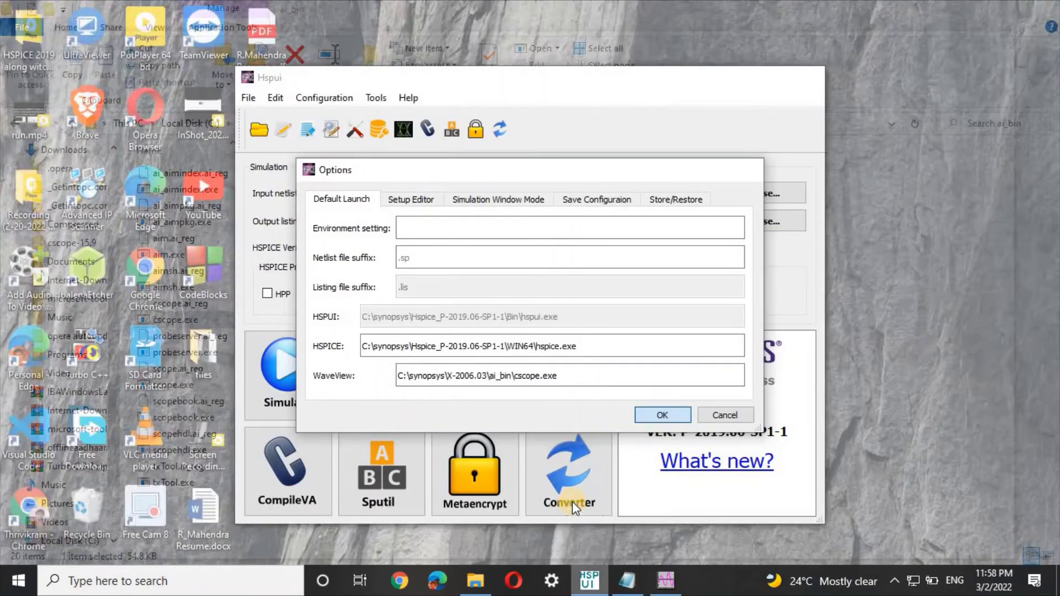
{"action": "left_click", "coordinate": [572, 507]}
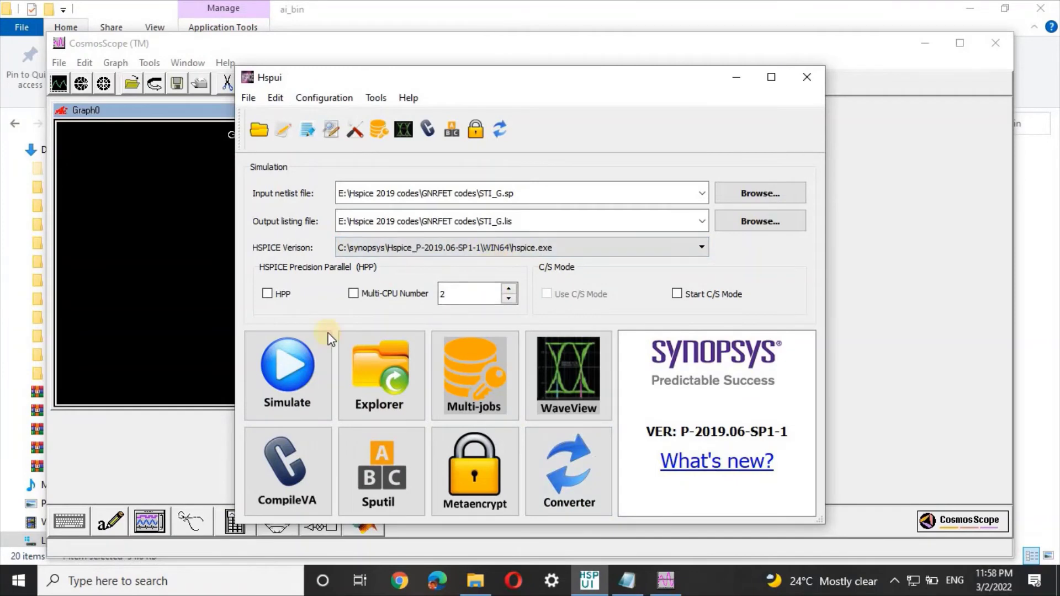
{"action": "left_click", "coordinate": [298, 366]}
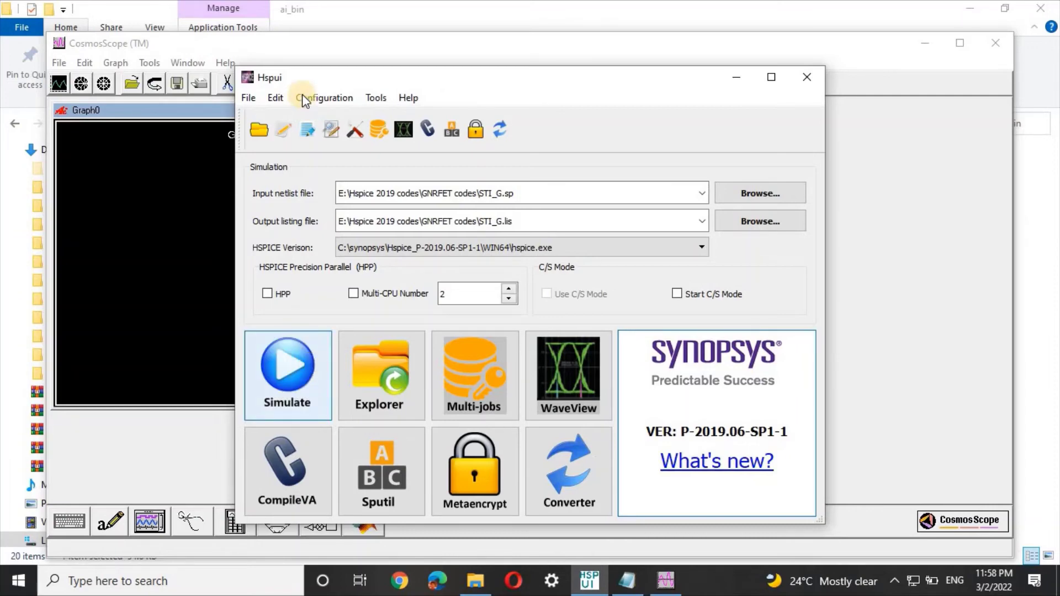
Open the STI_G.lis listing, search for 'job' to confirm it concluded, then close Notepad
{"action": "left_click", "coordinate": [307, 125]}
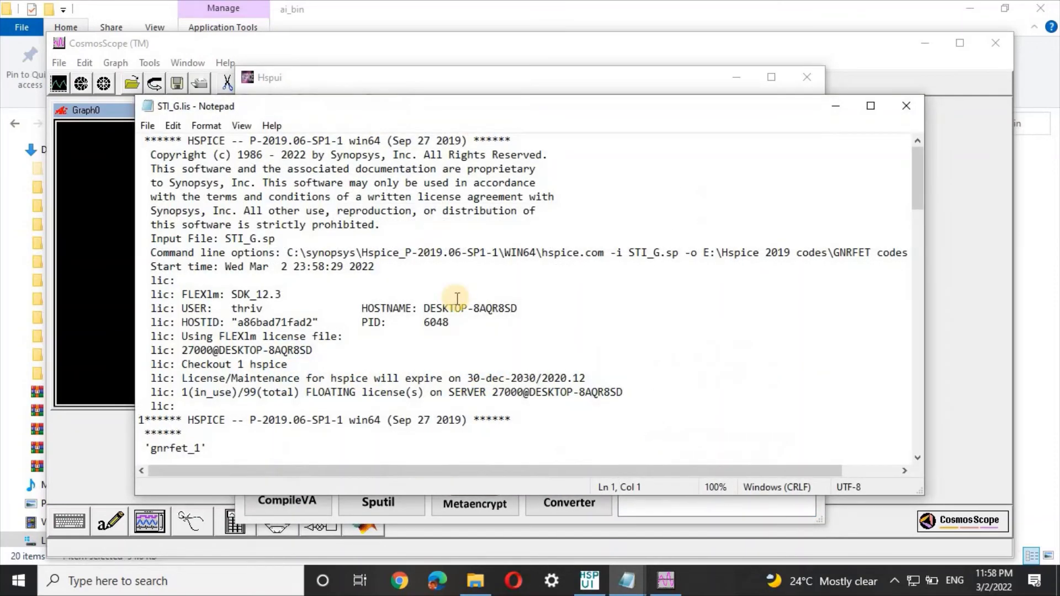
{"action": "scroll", "coordinate": [458, 298], "scroll_direction": "down", "scroll_amount": 20}
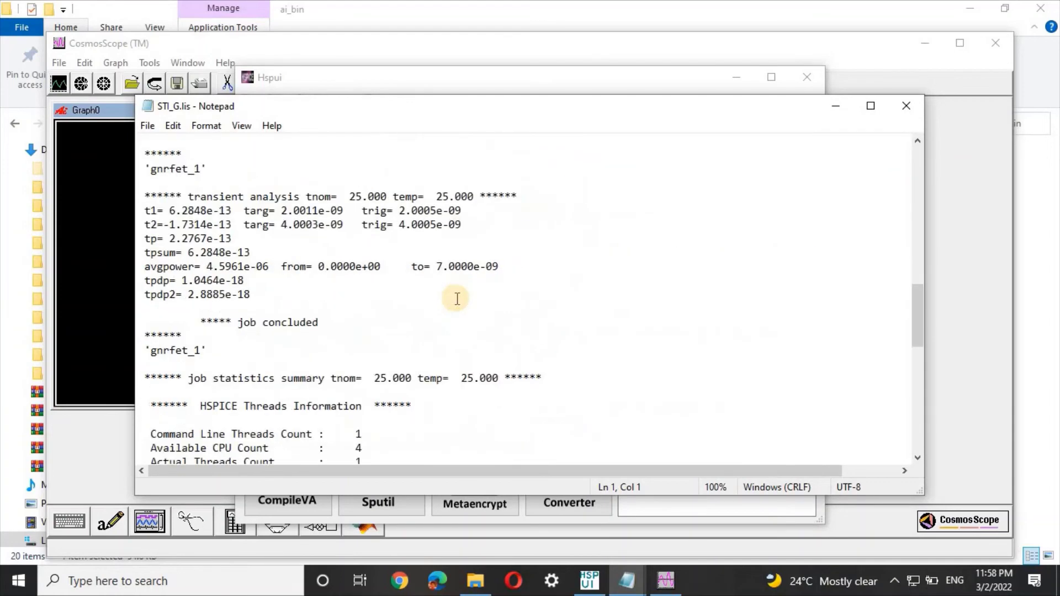
{"action": "scroll", "coordinate": [458, 299], "scroll_direction": "down", "scroll_amount": 1}
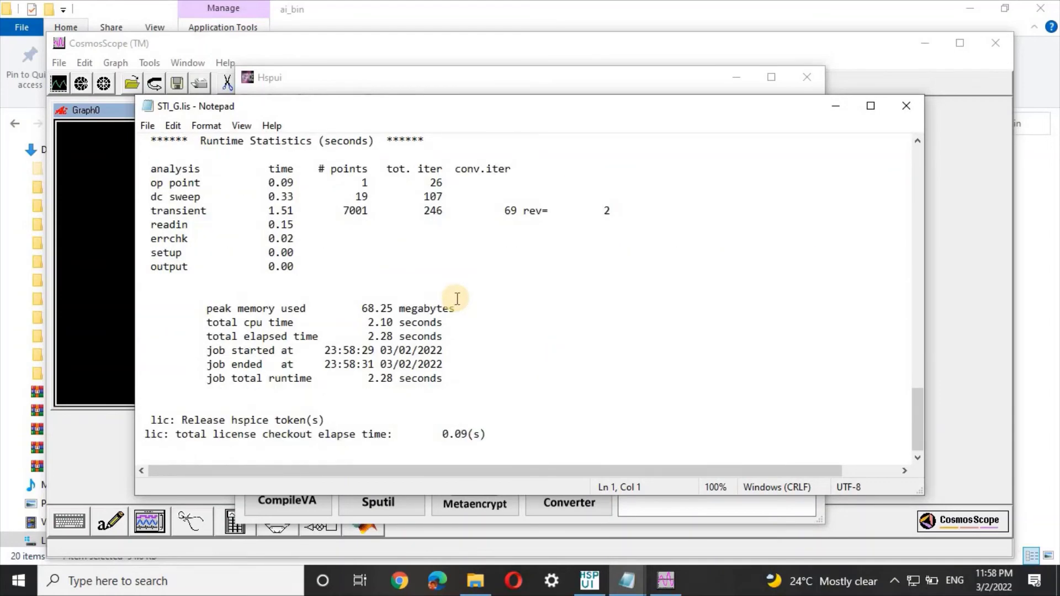
{"action": "key", "text": "ctrl+f"}
{"action": "type", "text": "job"}
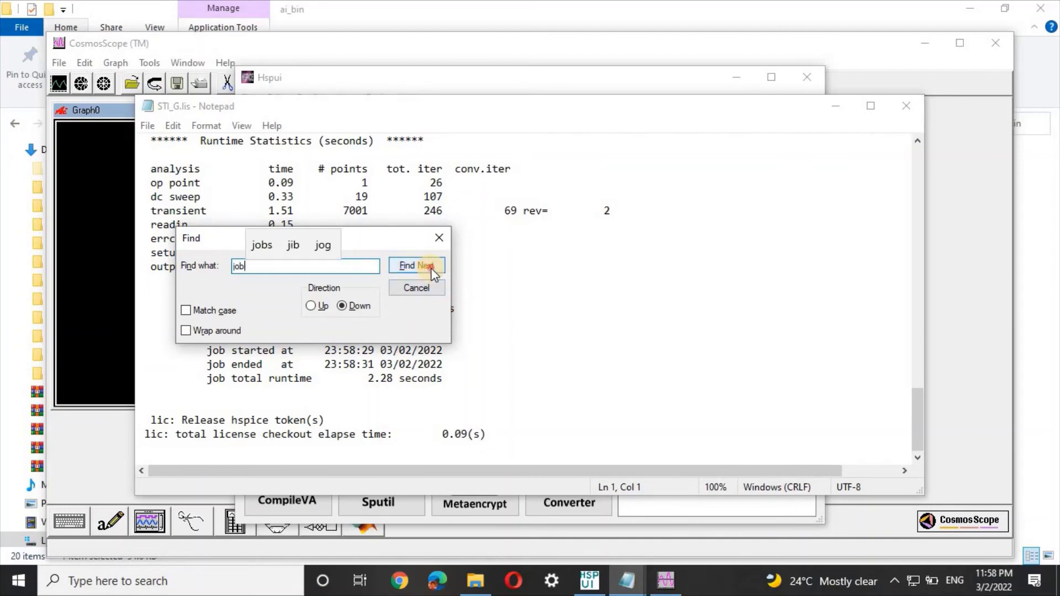
{"action": "left_click", "coordinate": [433, 271]}
{"action": "left_click", "coordinate": [442, 238]}
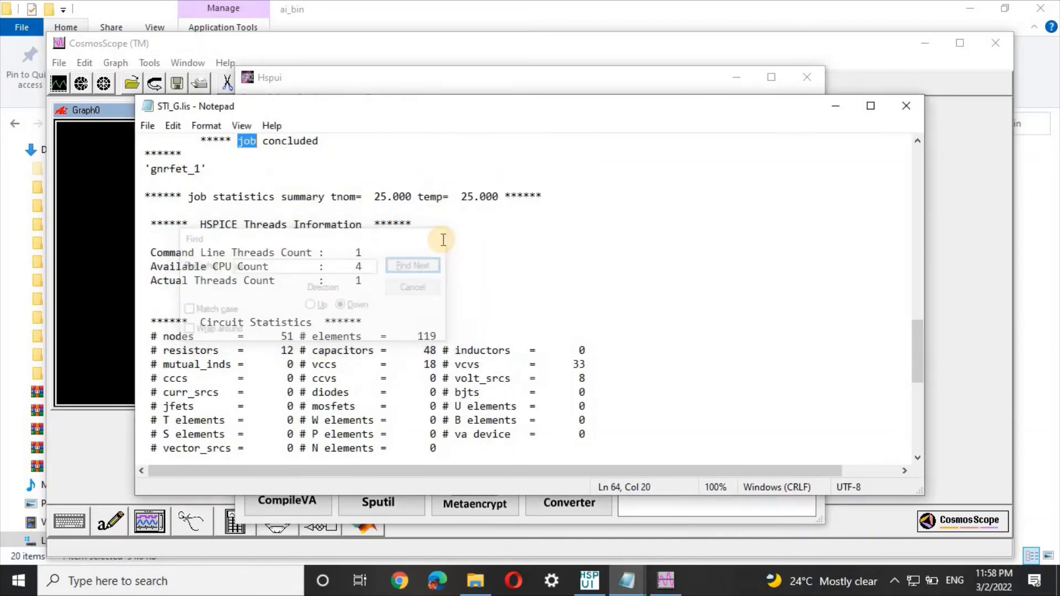
{"action": "scroll", "coordinate": [440, 239], "scroll_direction": "up", "scroll_amount": 5}
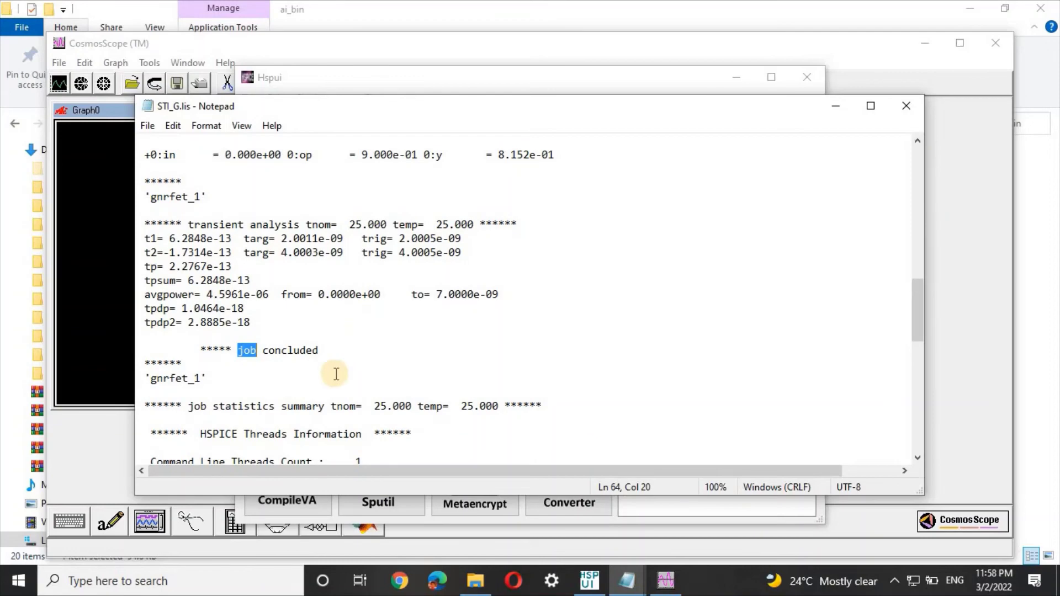
{"action": "left_click", "coordinate": [303, 350]}
{"action": "double_click", "coordinate": [232, 363]}
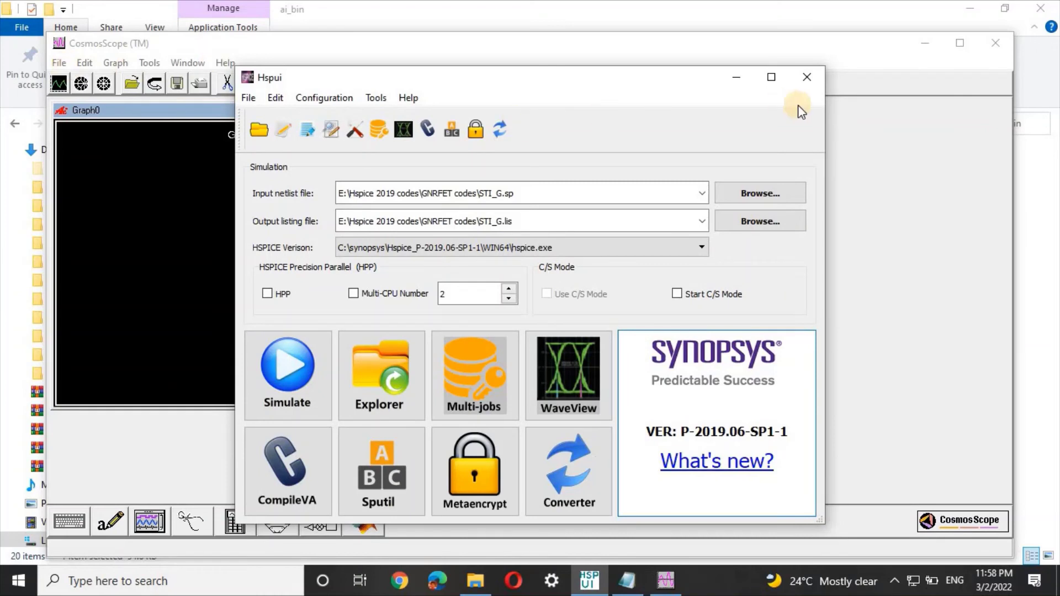
Open GNRFET codes\STI_G.tr0 as a plotfile in CosmosScope and plot v(in) and v(op) in Graph0
{"action": "left_click", "coordinate": [737, 76]}
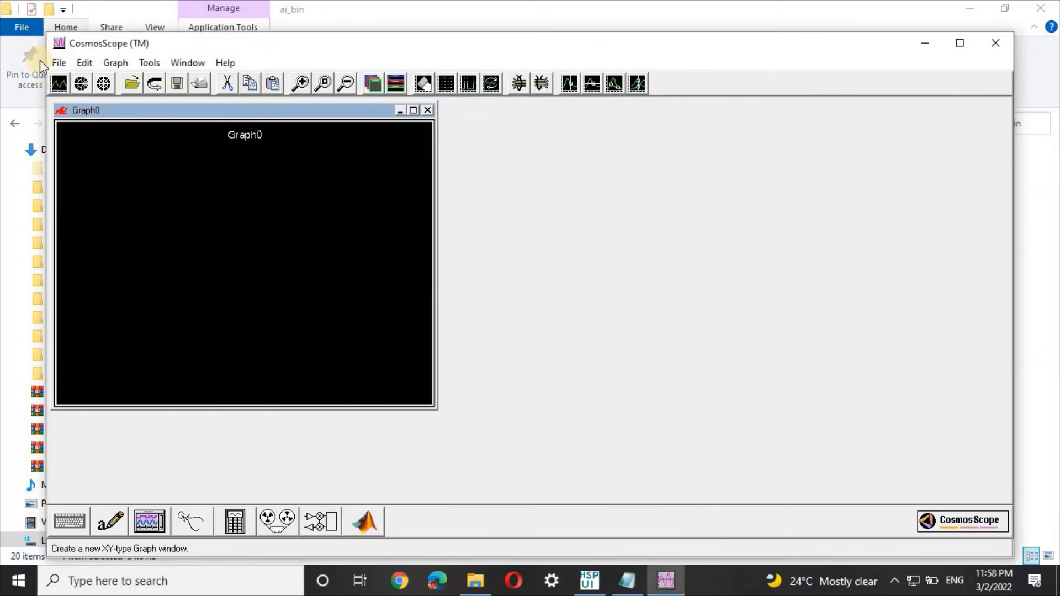
{"action": "left_click", "coordinate": [59, 64]}
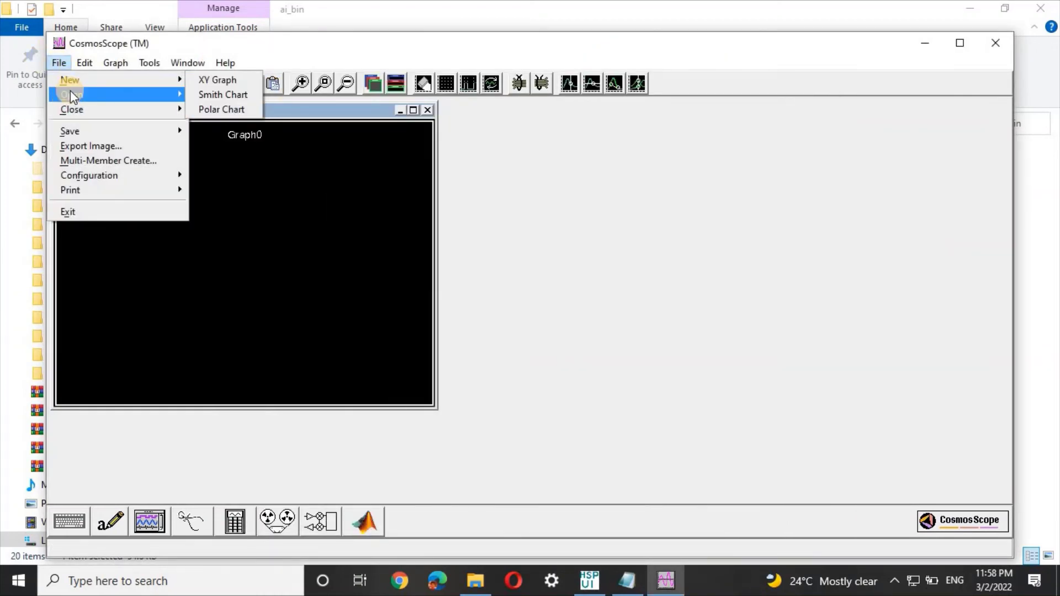
{"action": "mouse_move", "coordinate": [71, 93]}
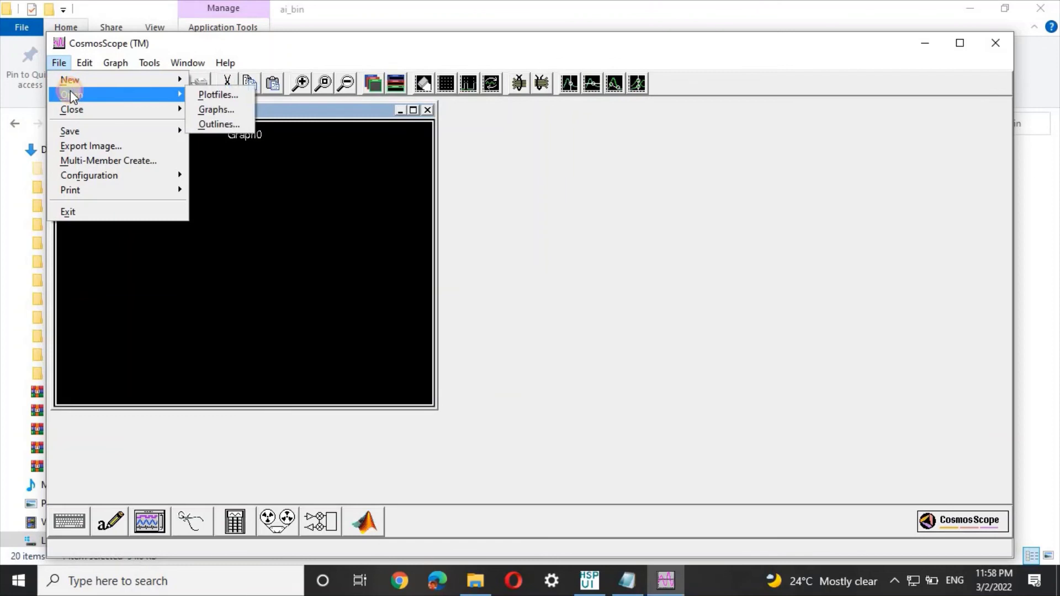
{"action": "left_click", "coordinate": [211, 95]}
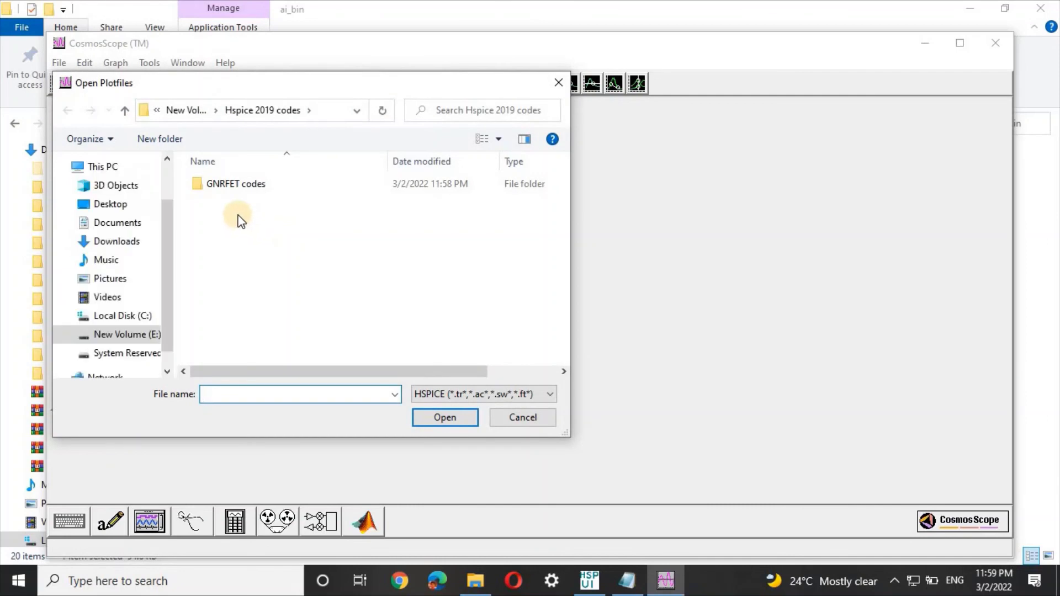
{"action": "double_click", "coordinate": [231, 189]}
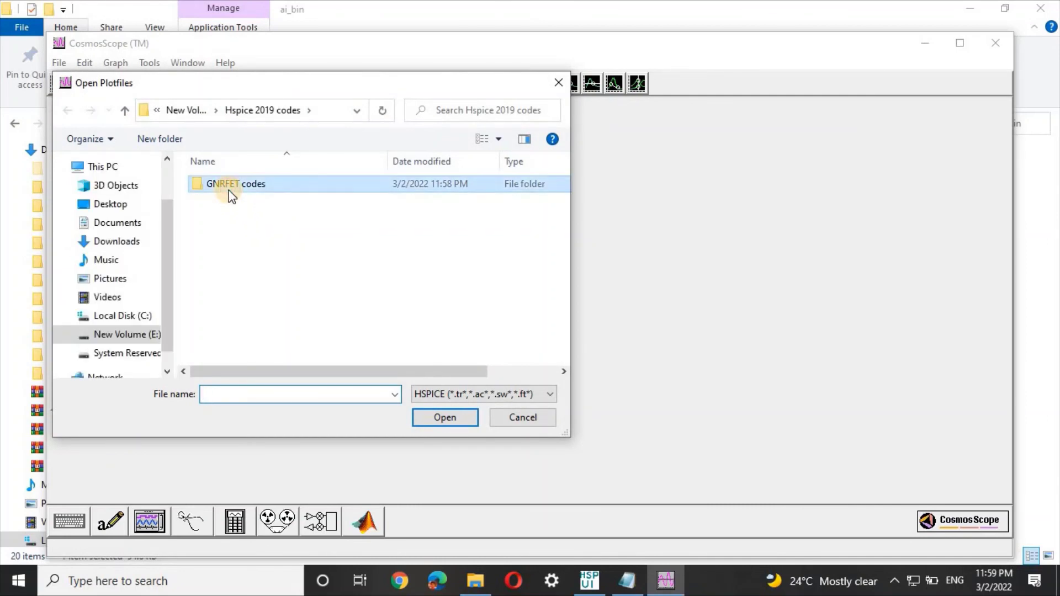
{"action": "double_click", "coordinate": [230, 198]}
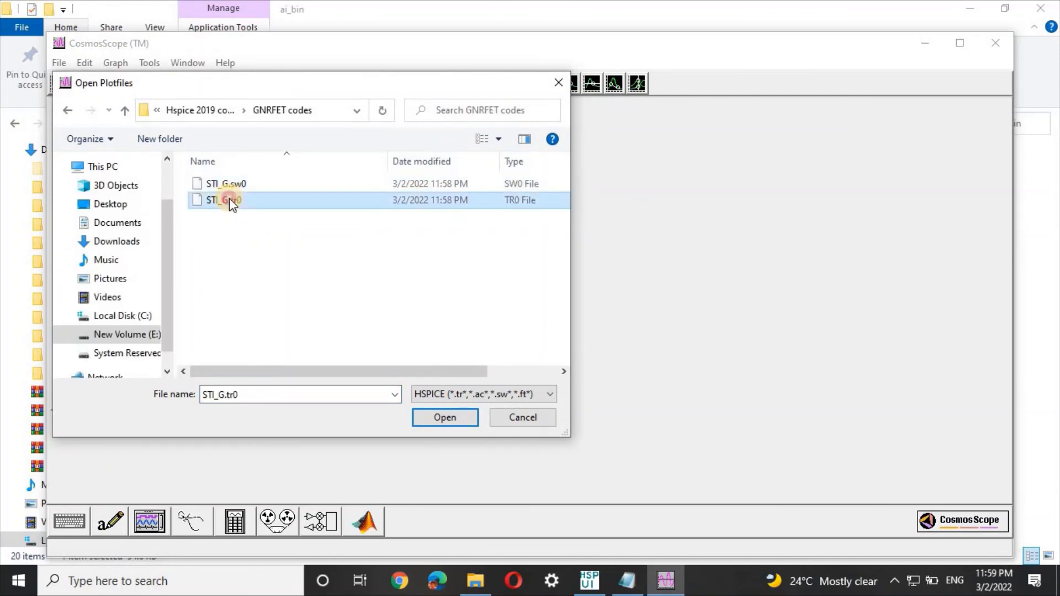
{"action": "double_click", "coordinate": [587, 391]}
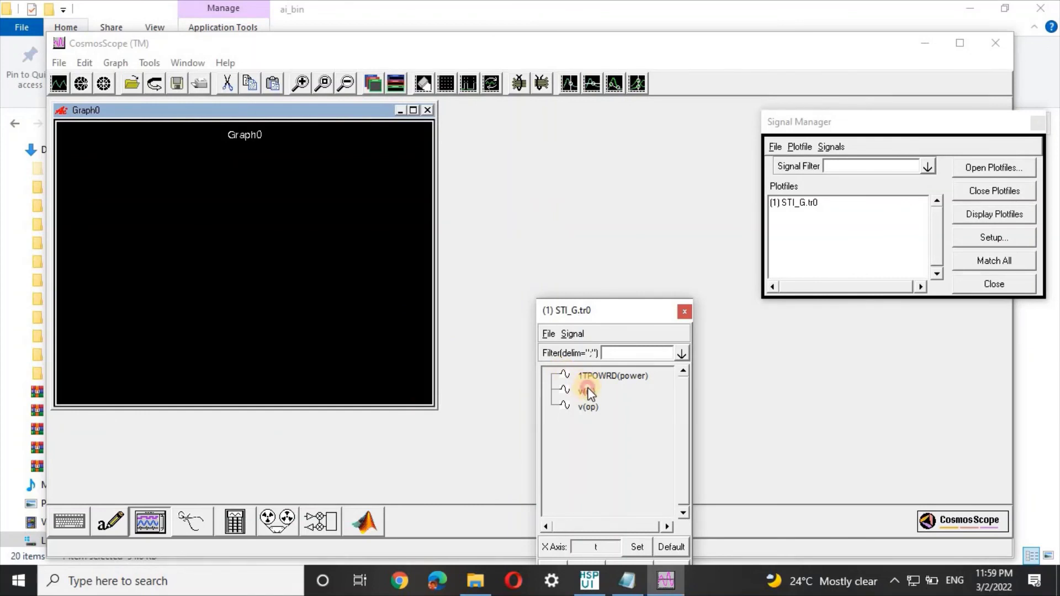
{"action": "double_click", "coordinate": [589, 407]}
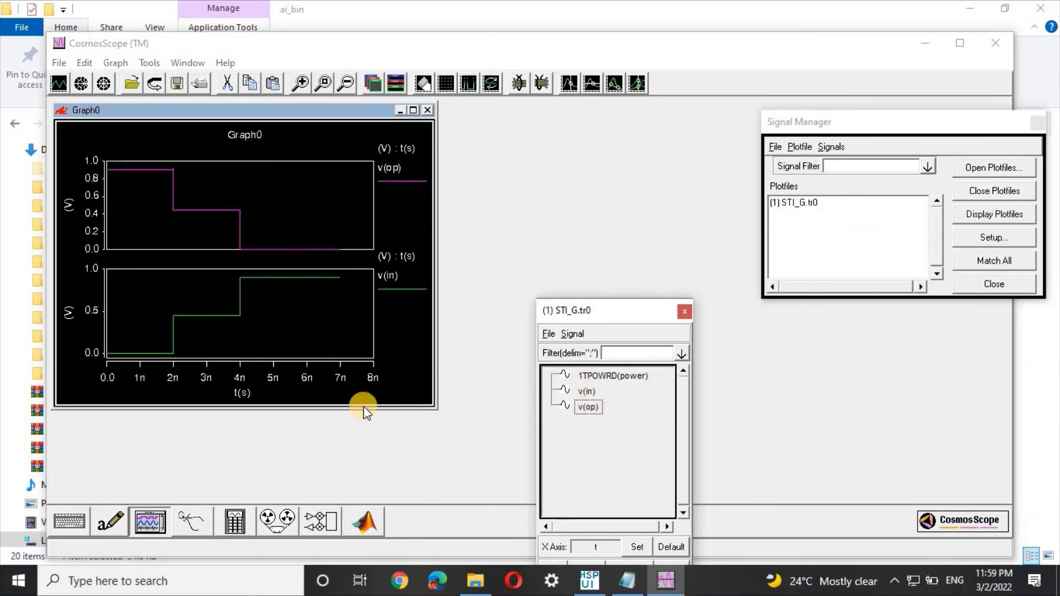